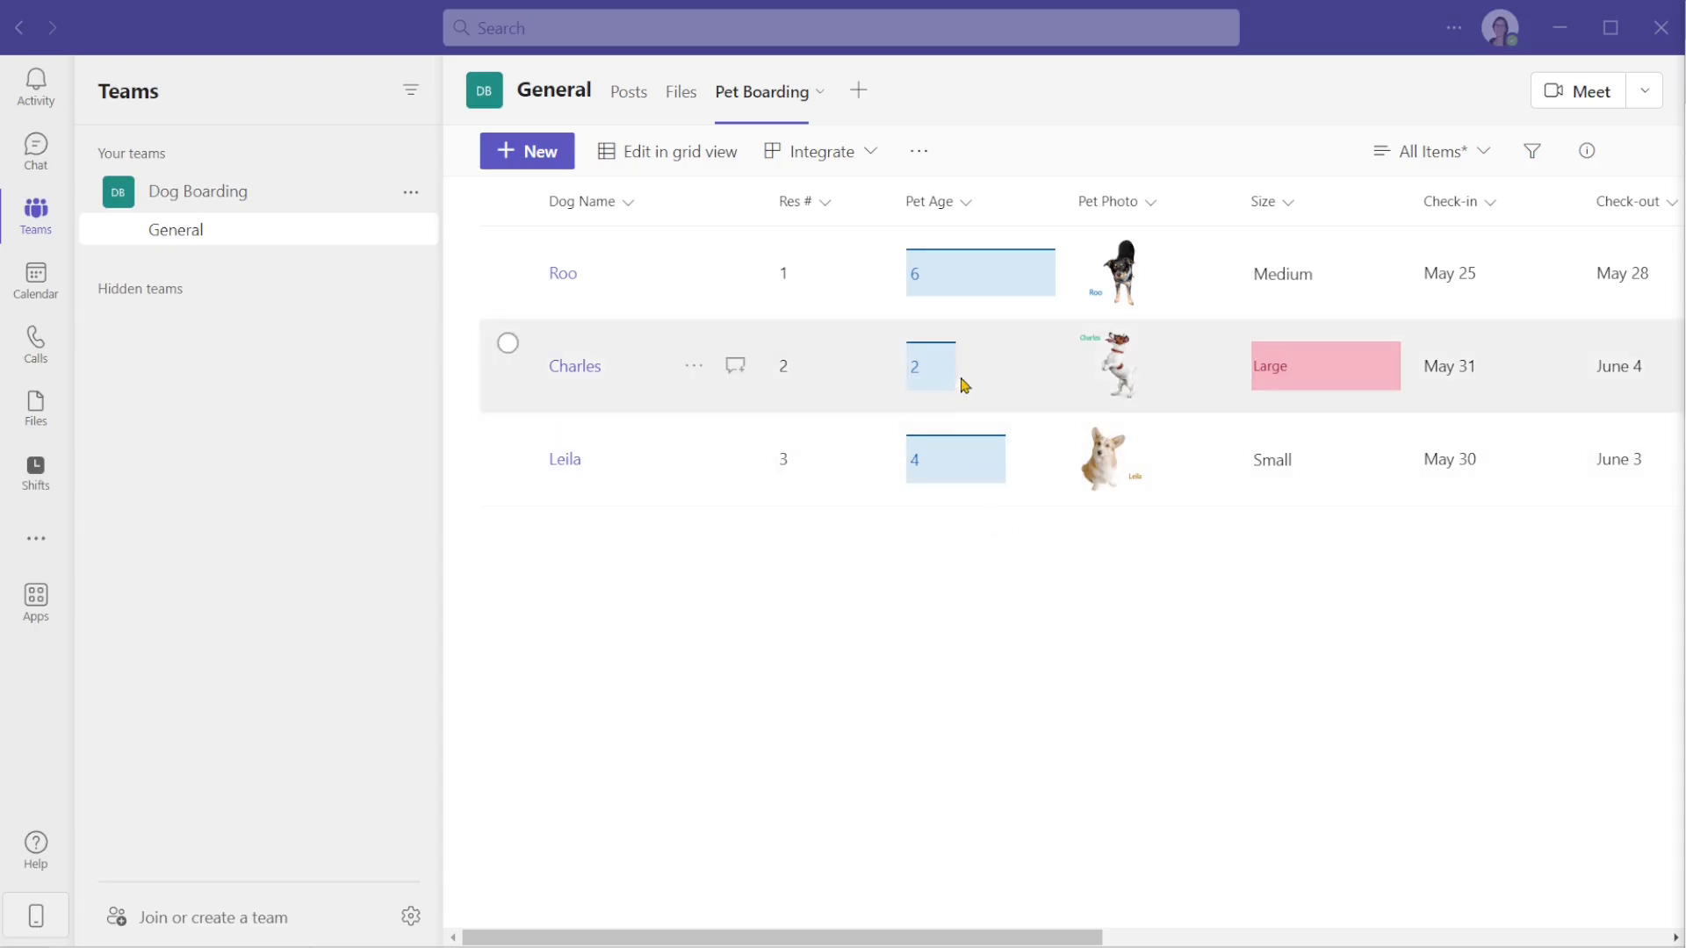
# Open the Pet Boarding list from its Teams tab in SharePoint.
pyautogui.click(922, 163)
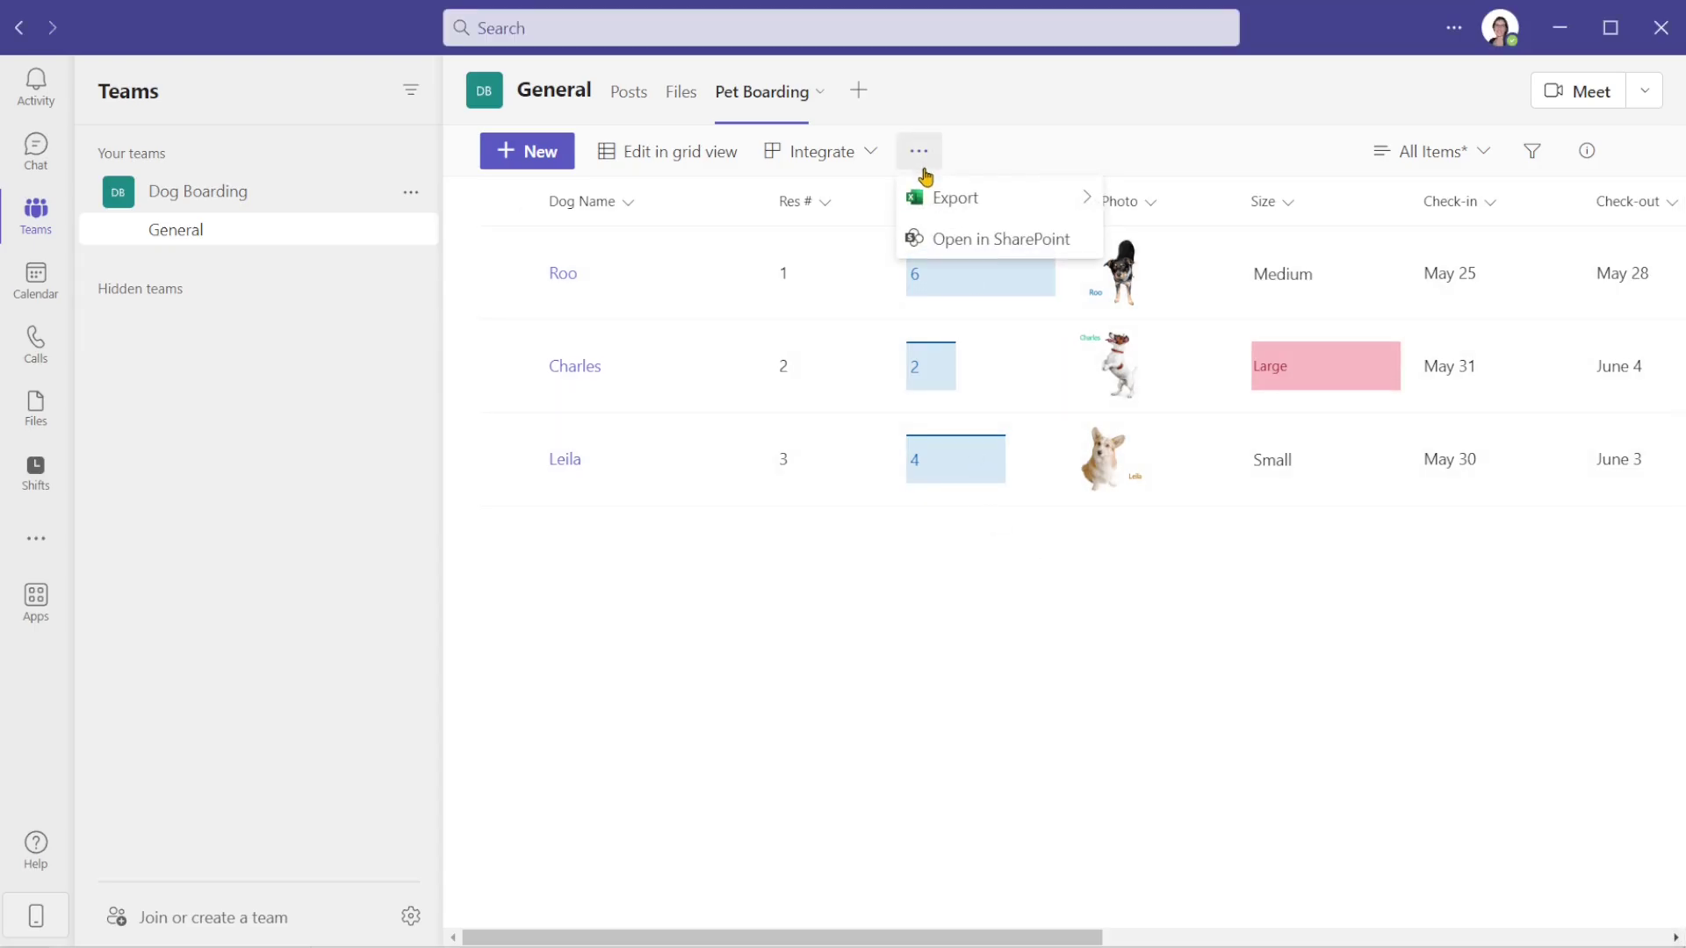
pyautogui.click(986, 241)
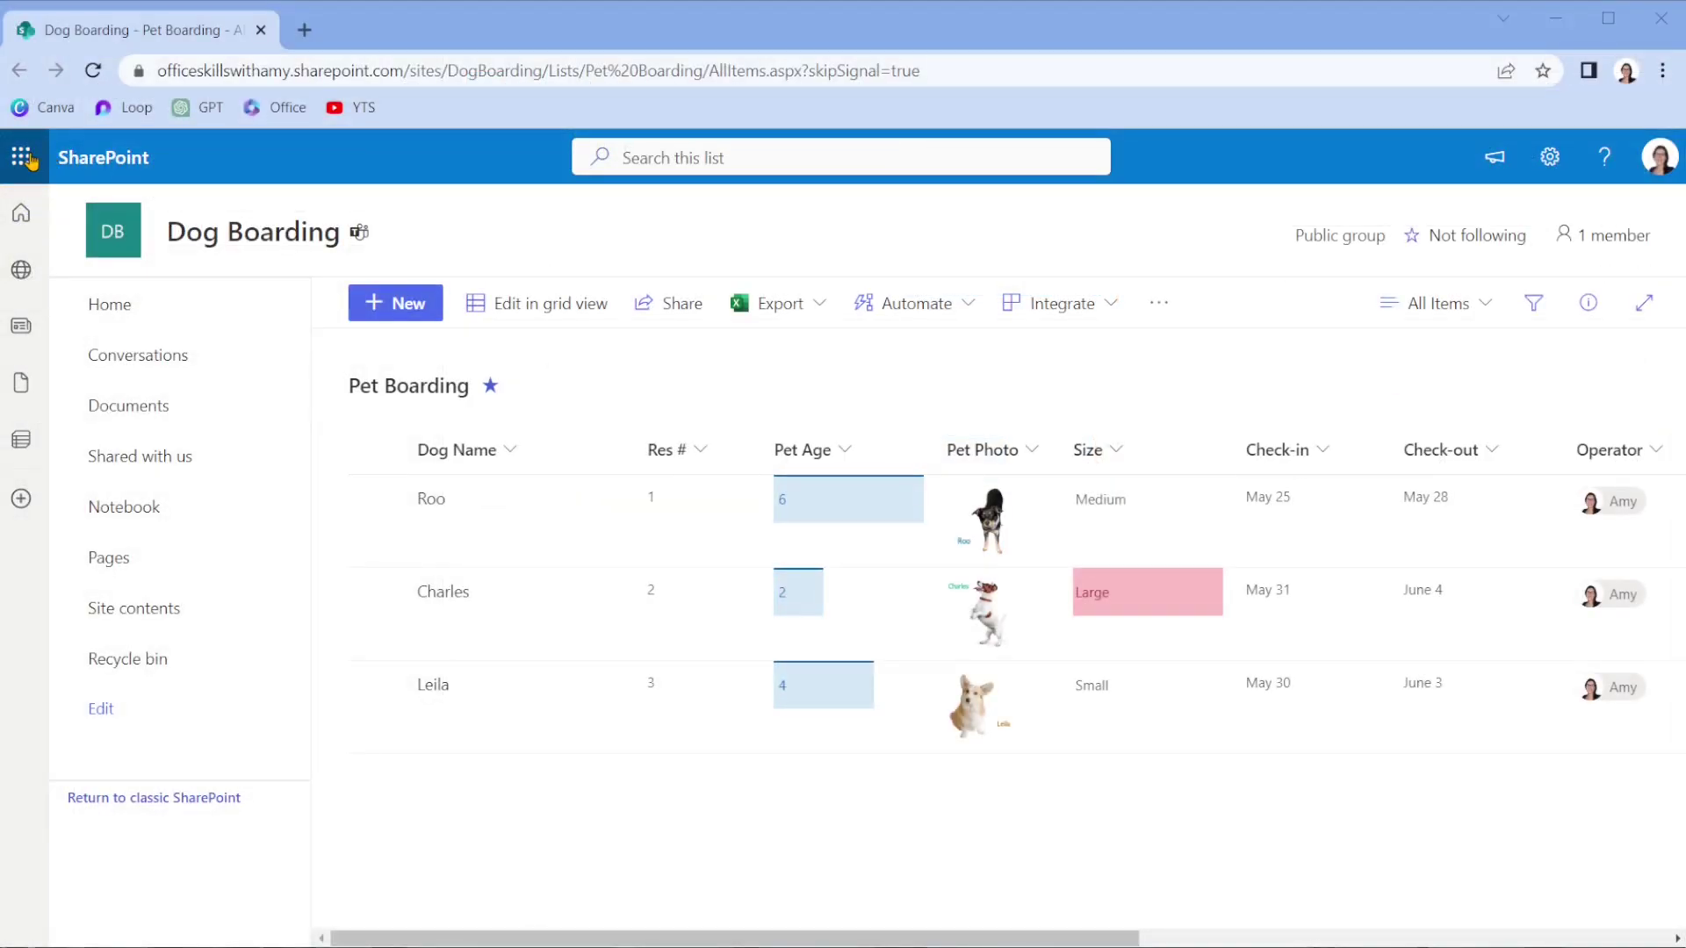
# Launch Microsoft Lists from the app launcher and open the Pet Boarding favorite.
pyautogui.click(29, 164)
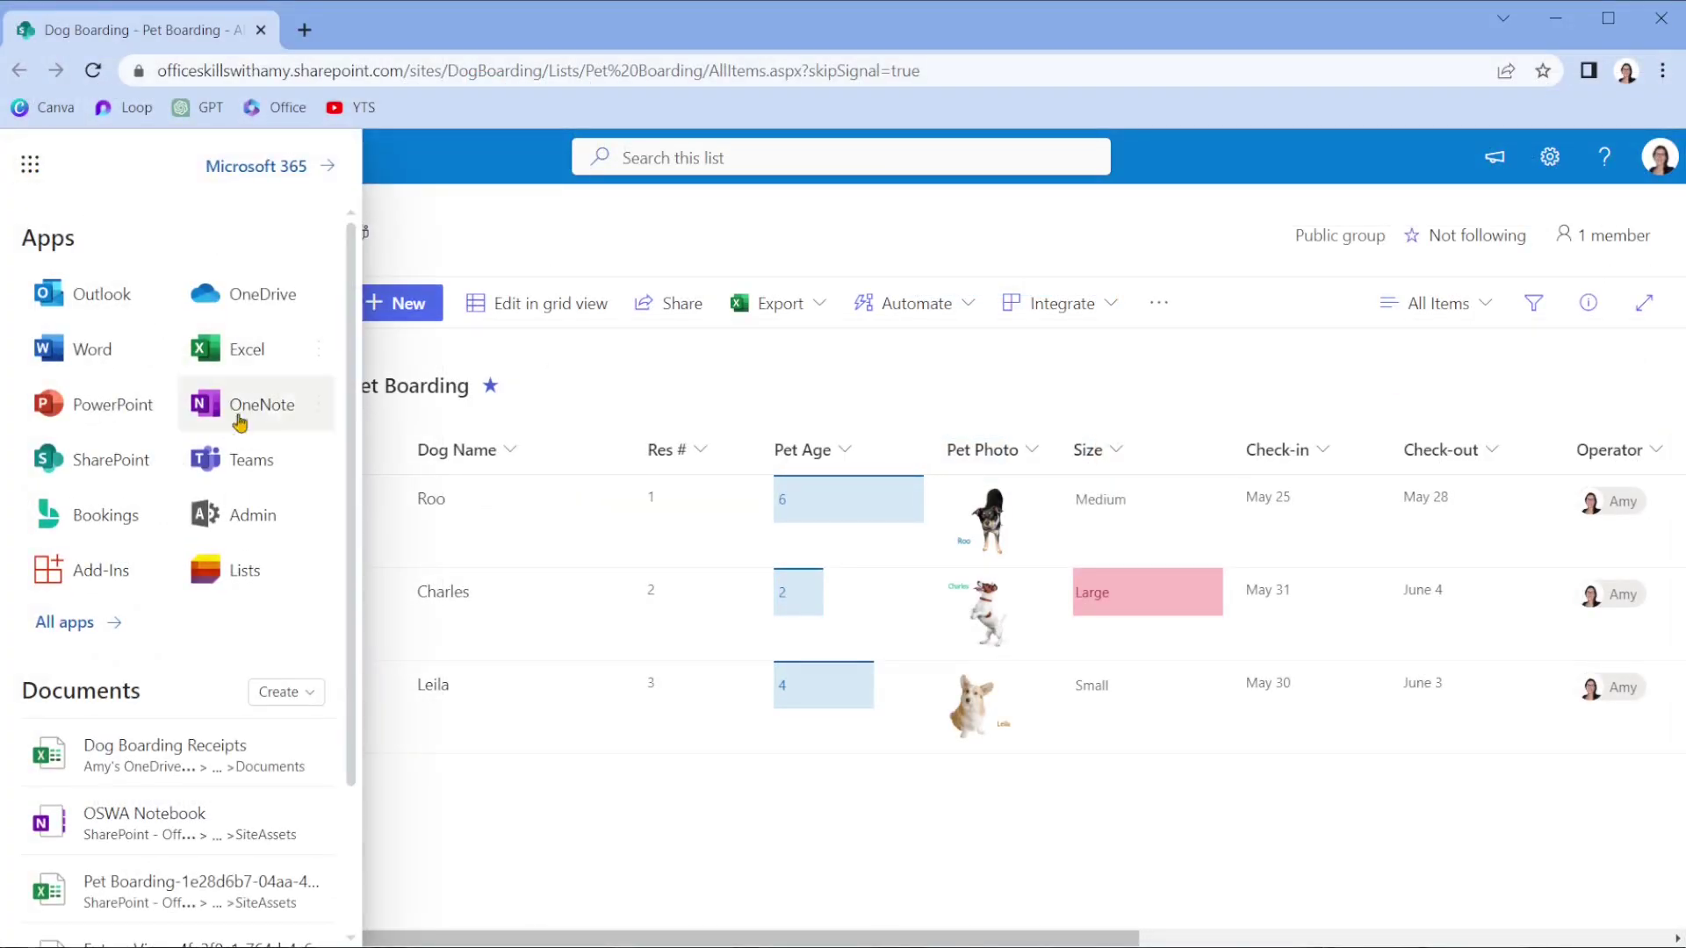
pyautogui.click(279, 566)
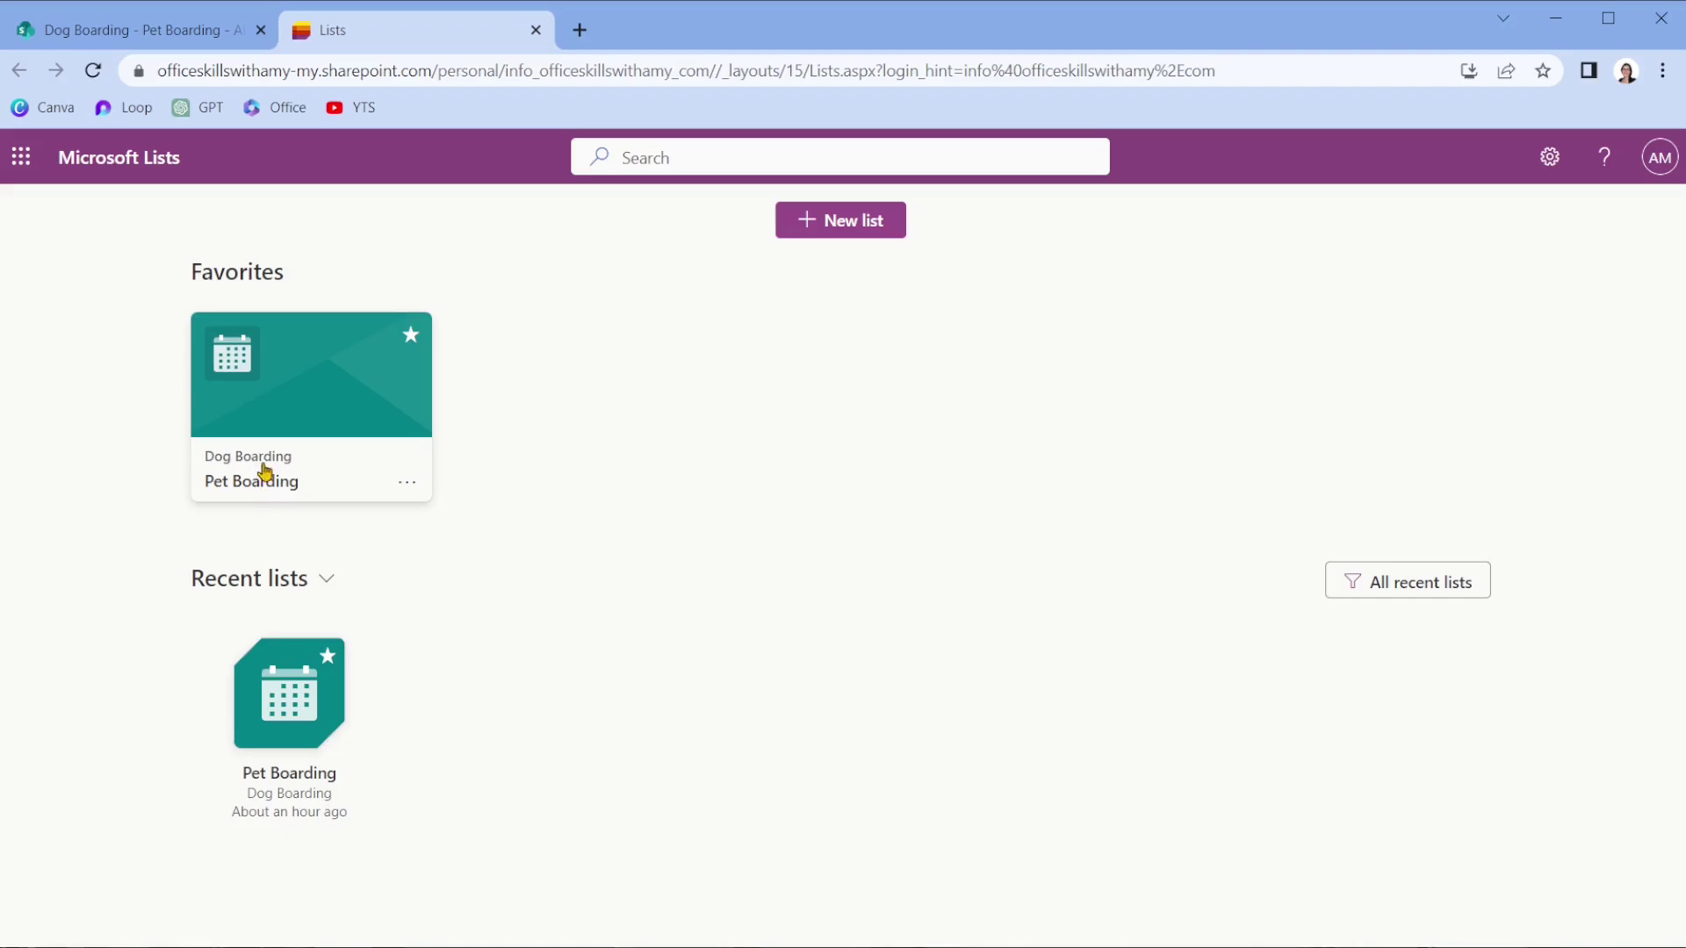
pyautogui.click(265, 474)
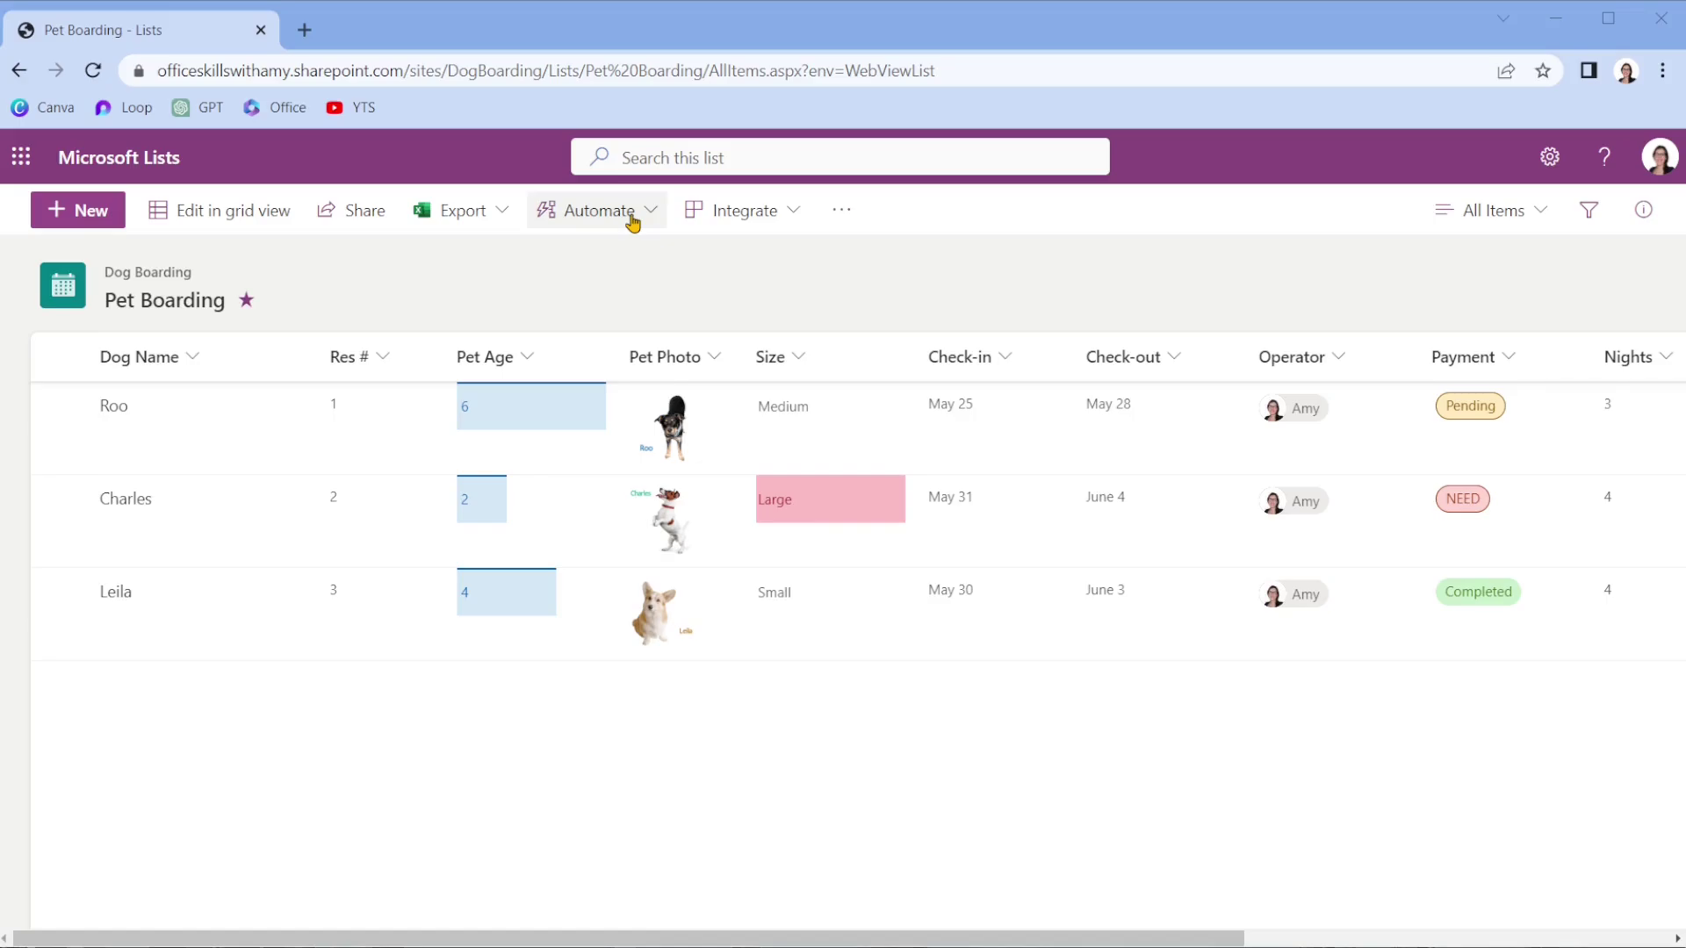
pyautogui.click(632, 223)
pyautogui.moveTo(632, 273)
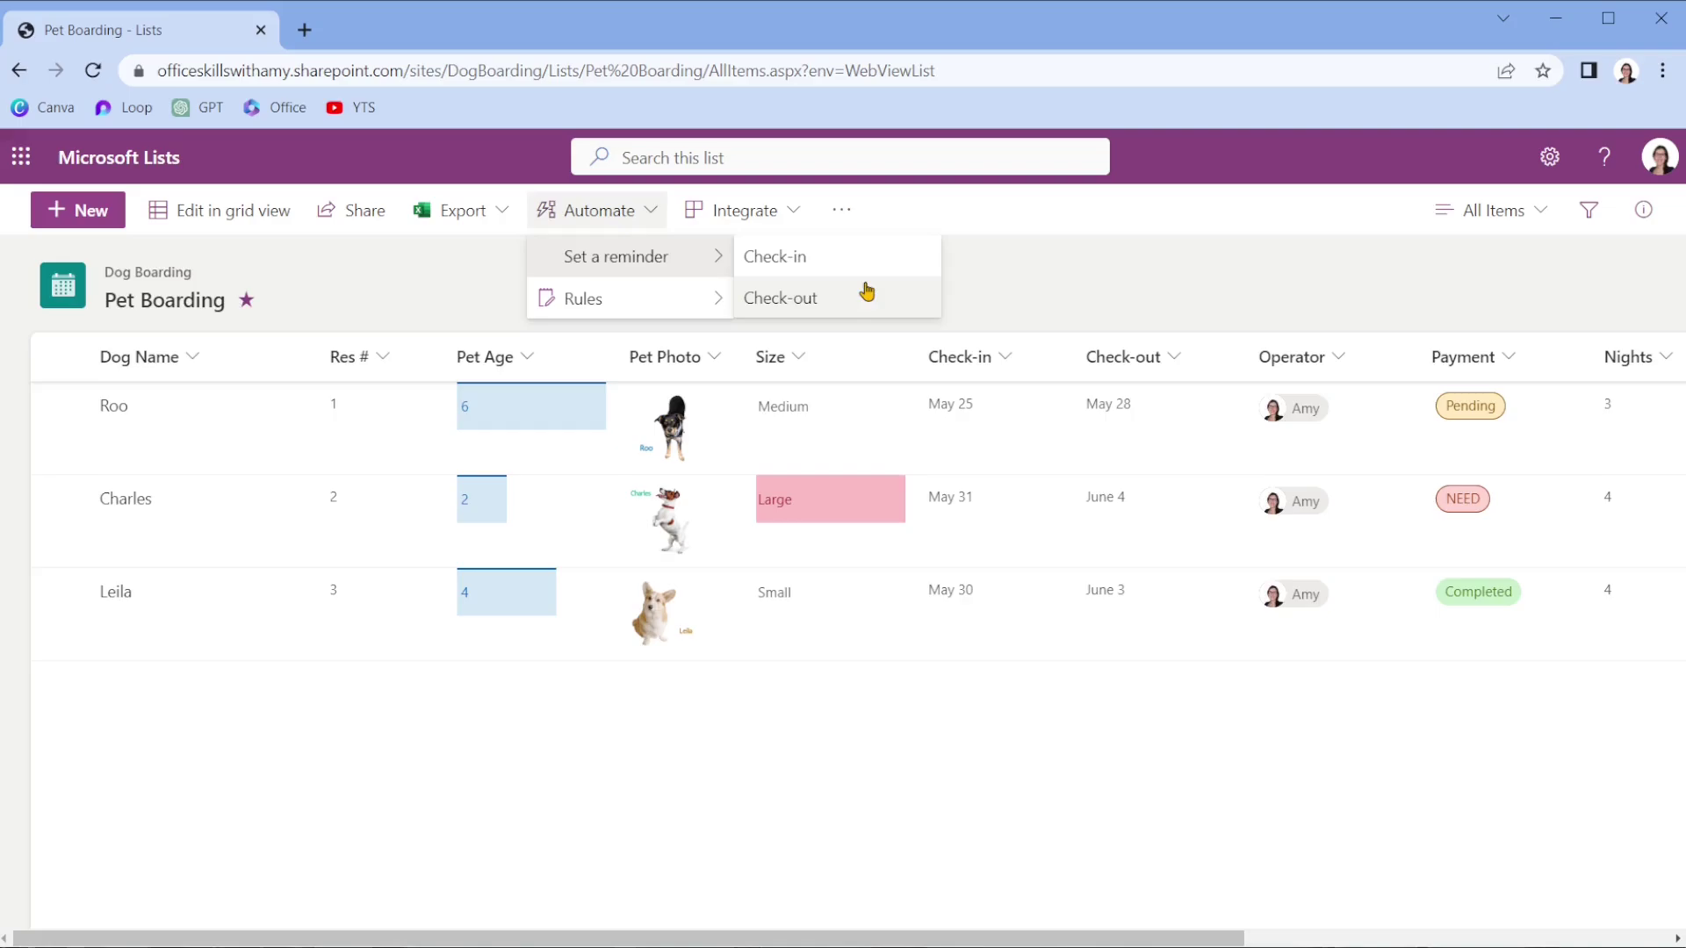
pyautogui.click(999, 277)
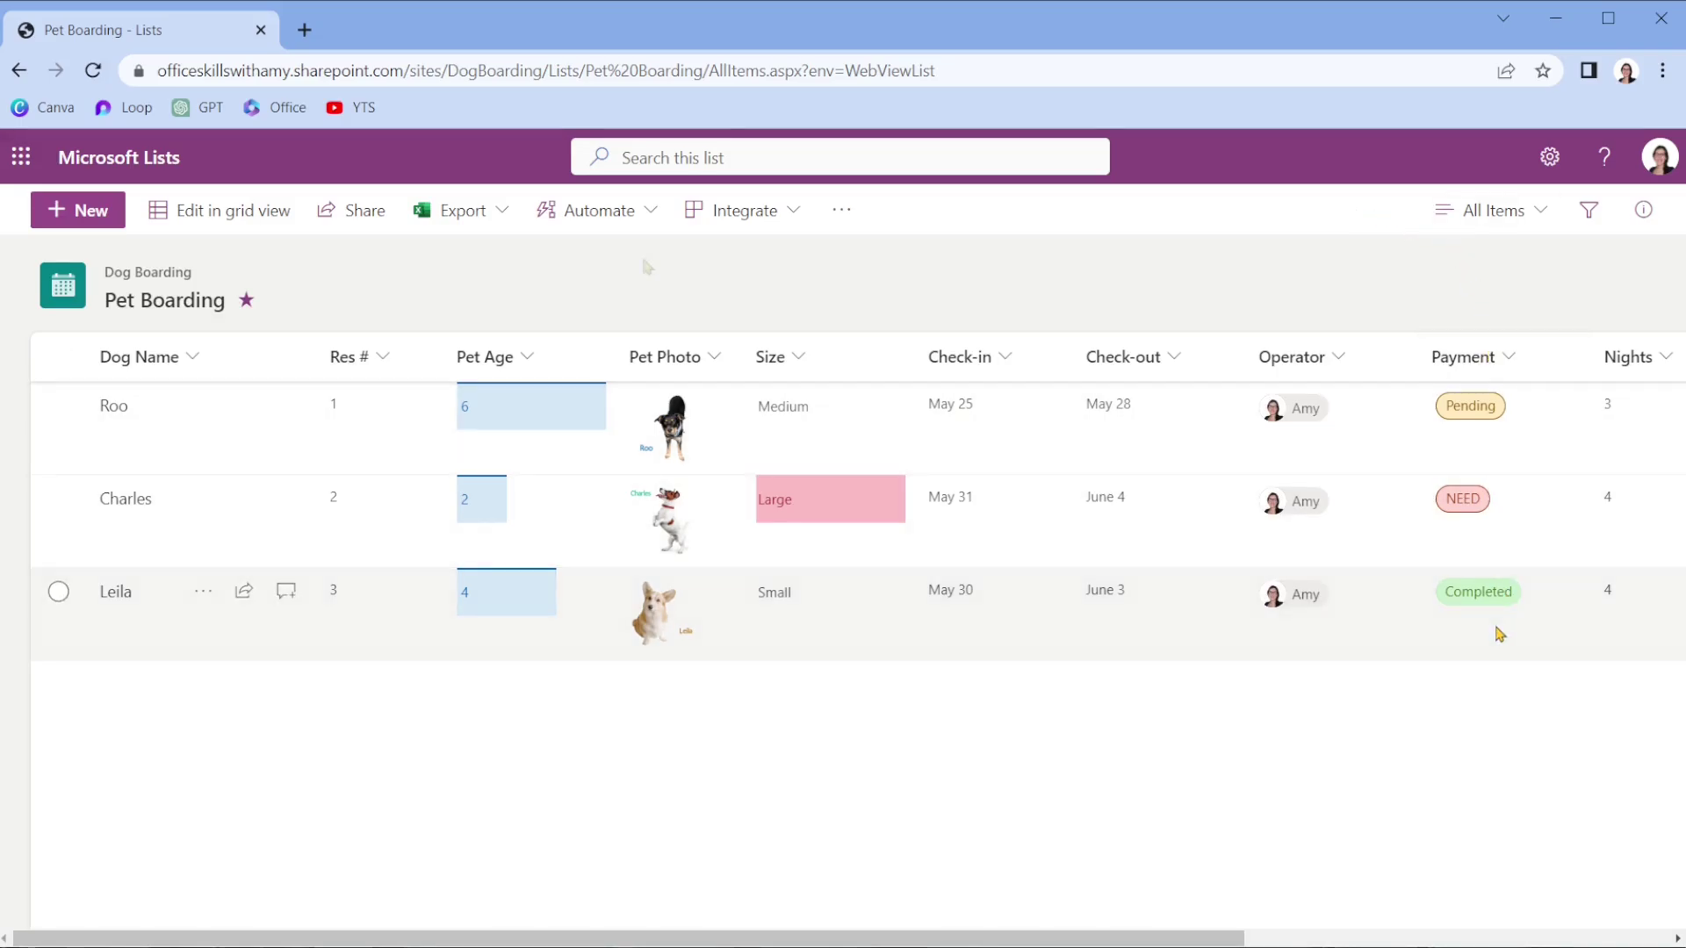
# Set up a Check-in date email reminder and continue to sign in to its apps.
pyautogui.click(633, 230)
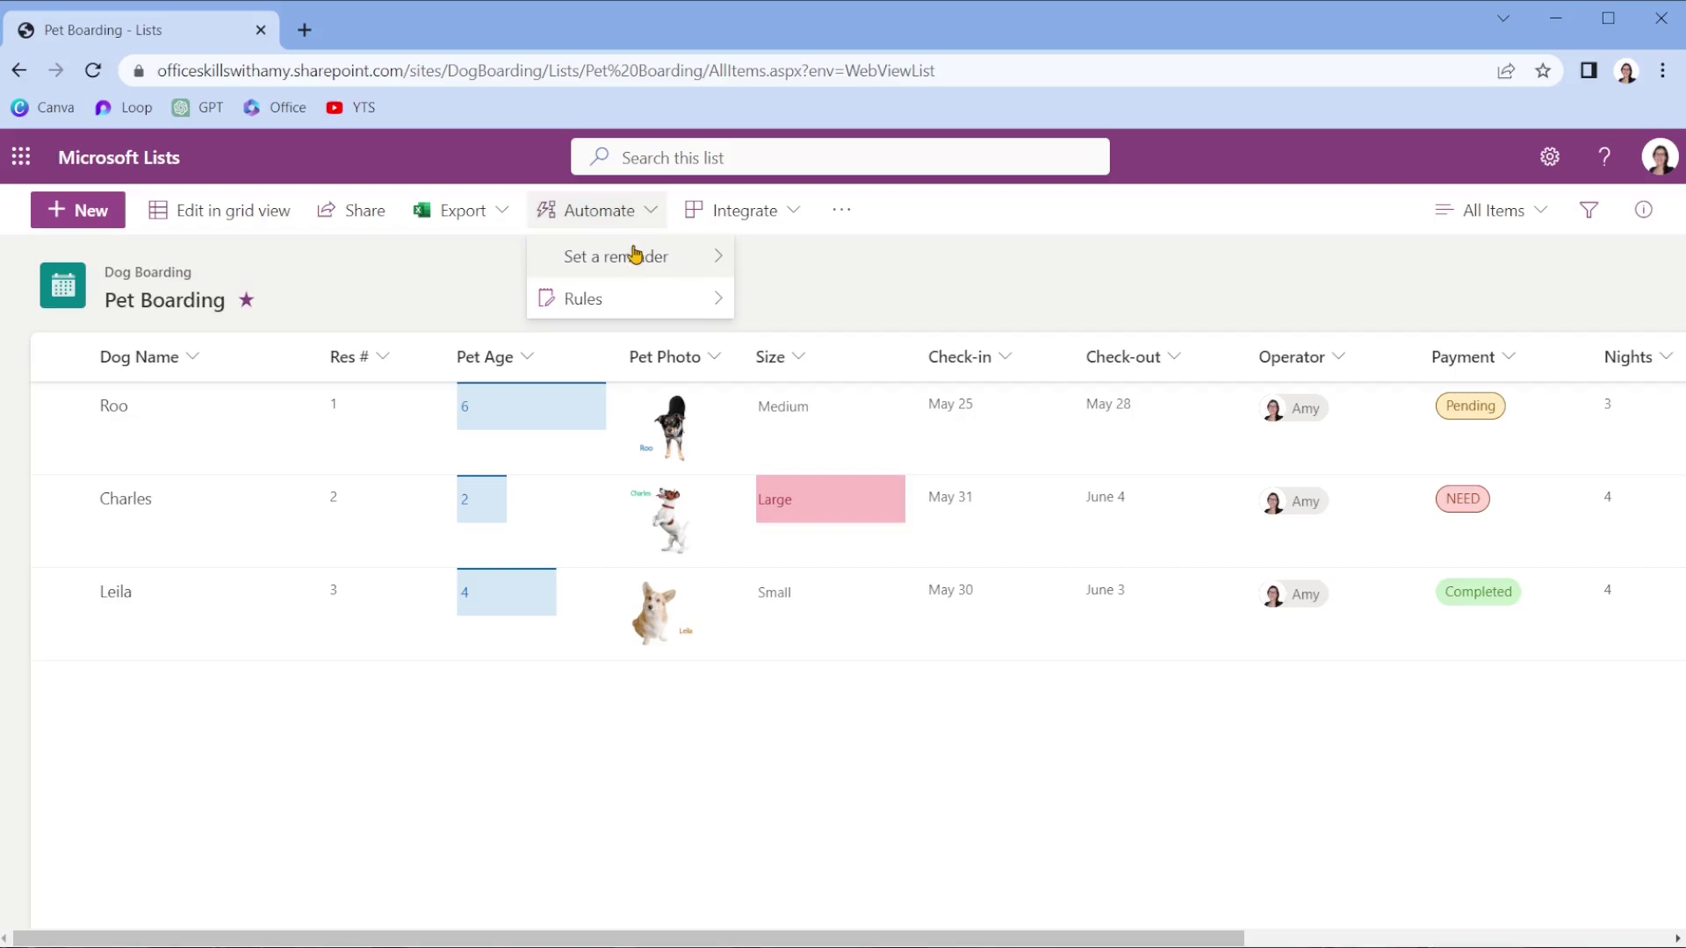
pyautogui.click(875, 259)
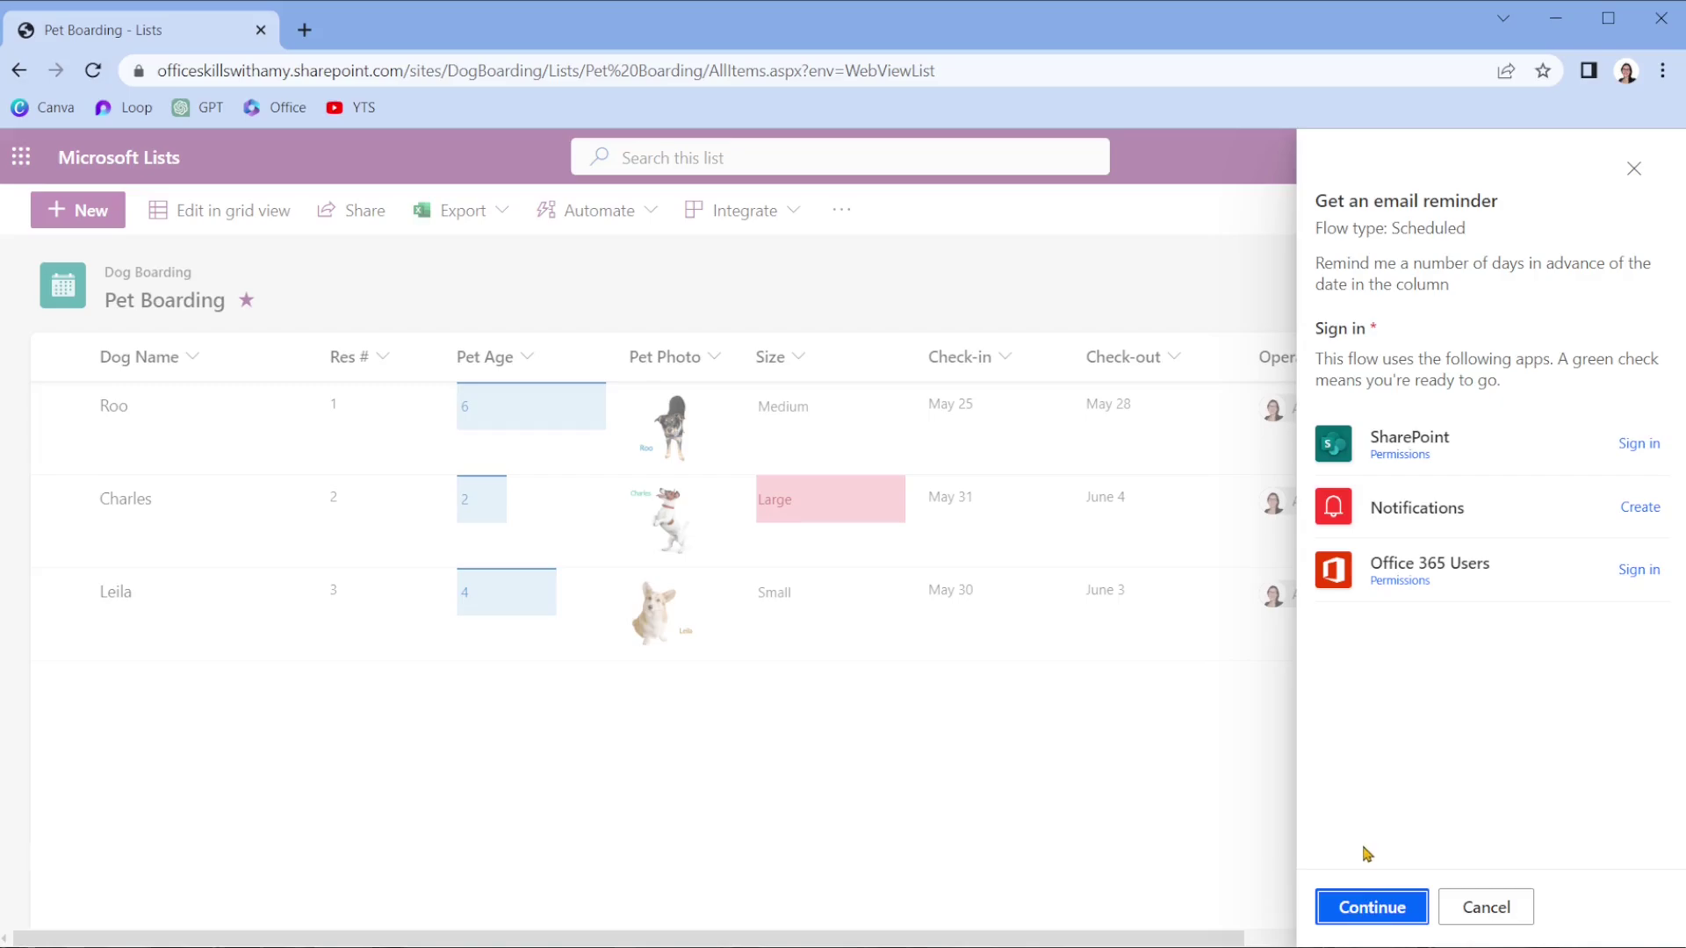
pyautogui.click(1361, 919)
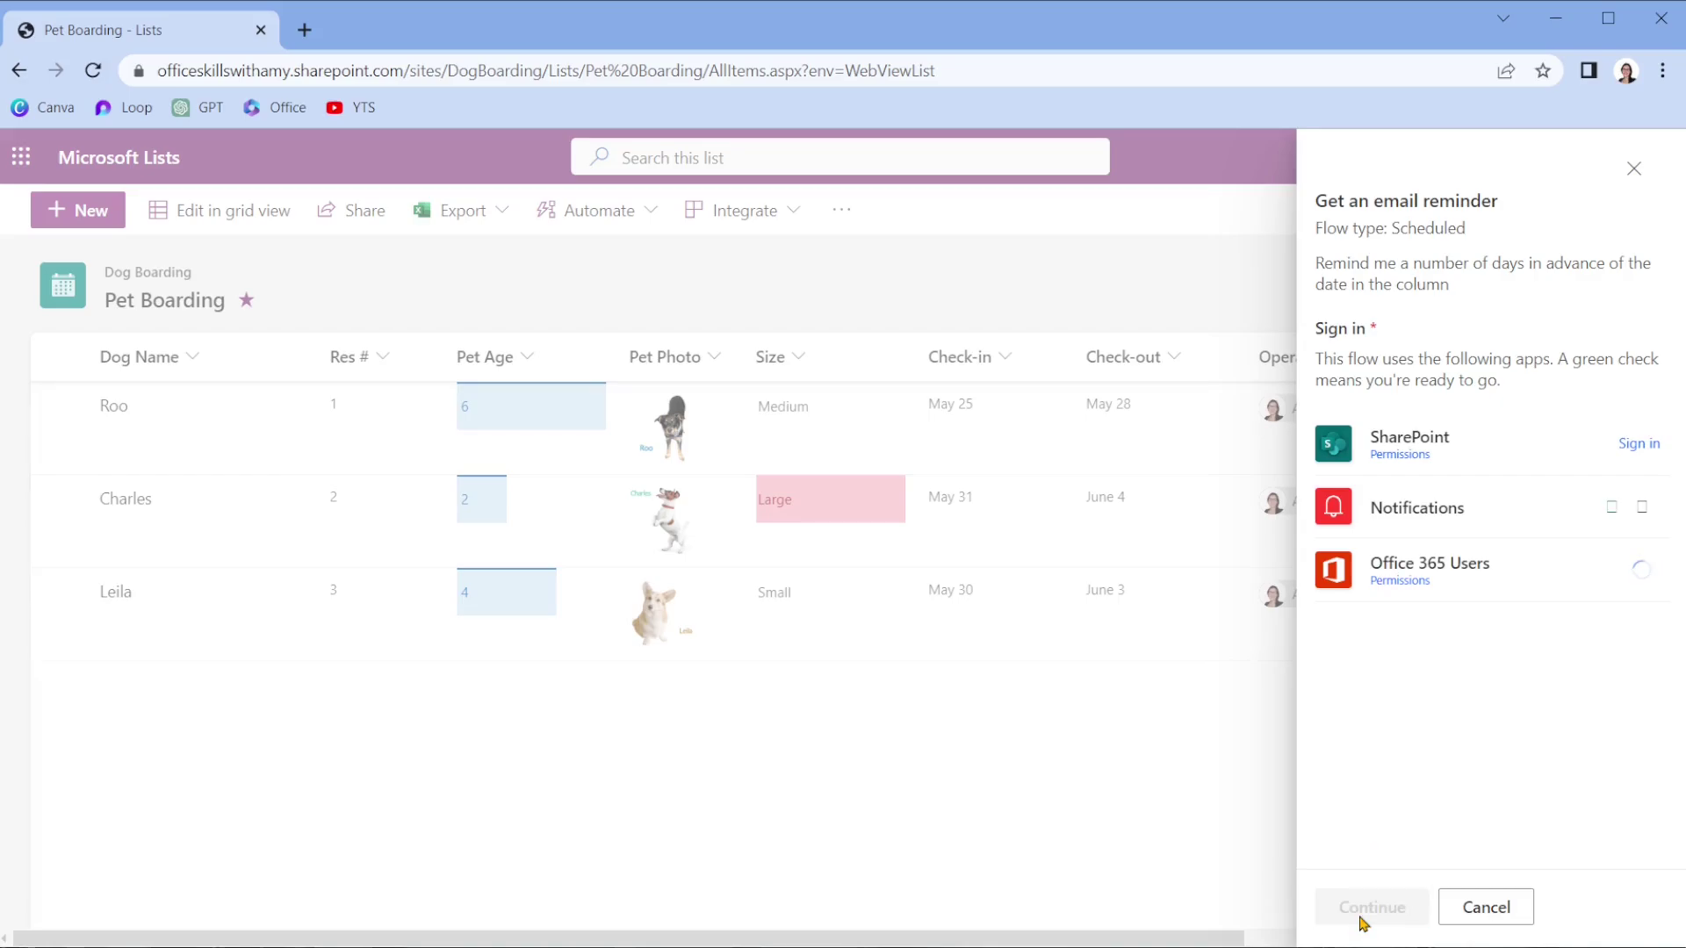
# Rename the flow 'Reminder 3 days before check-in - Pet Boarding' and set 3 days in advance.
pyautogui.moveTo(1536, 369); pyautogui.dragTo(1287, 375)
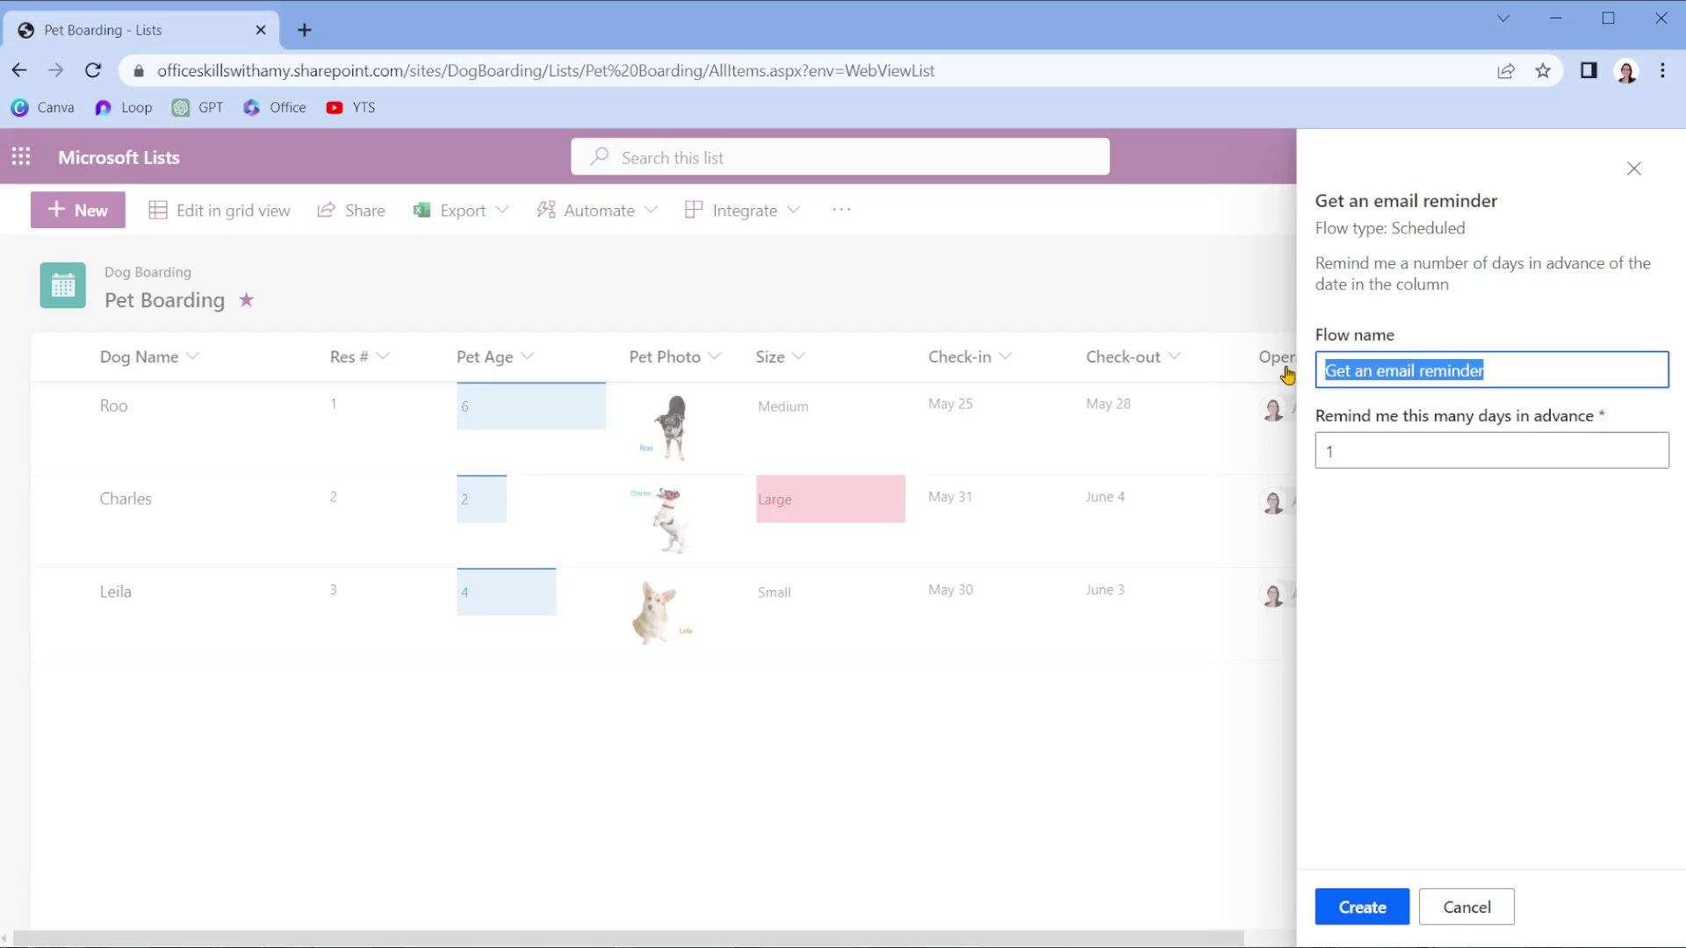
pyautogui.hotkey('ctrl', 'v')
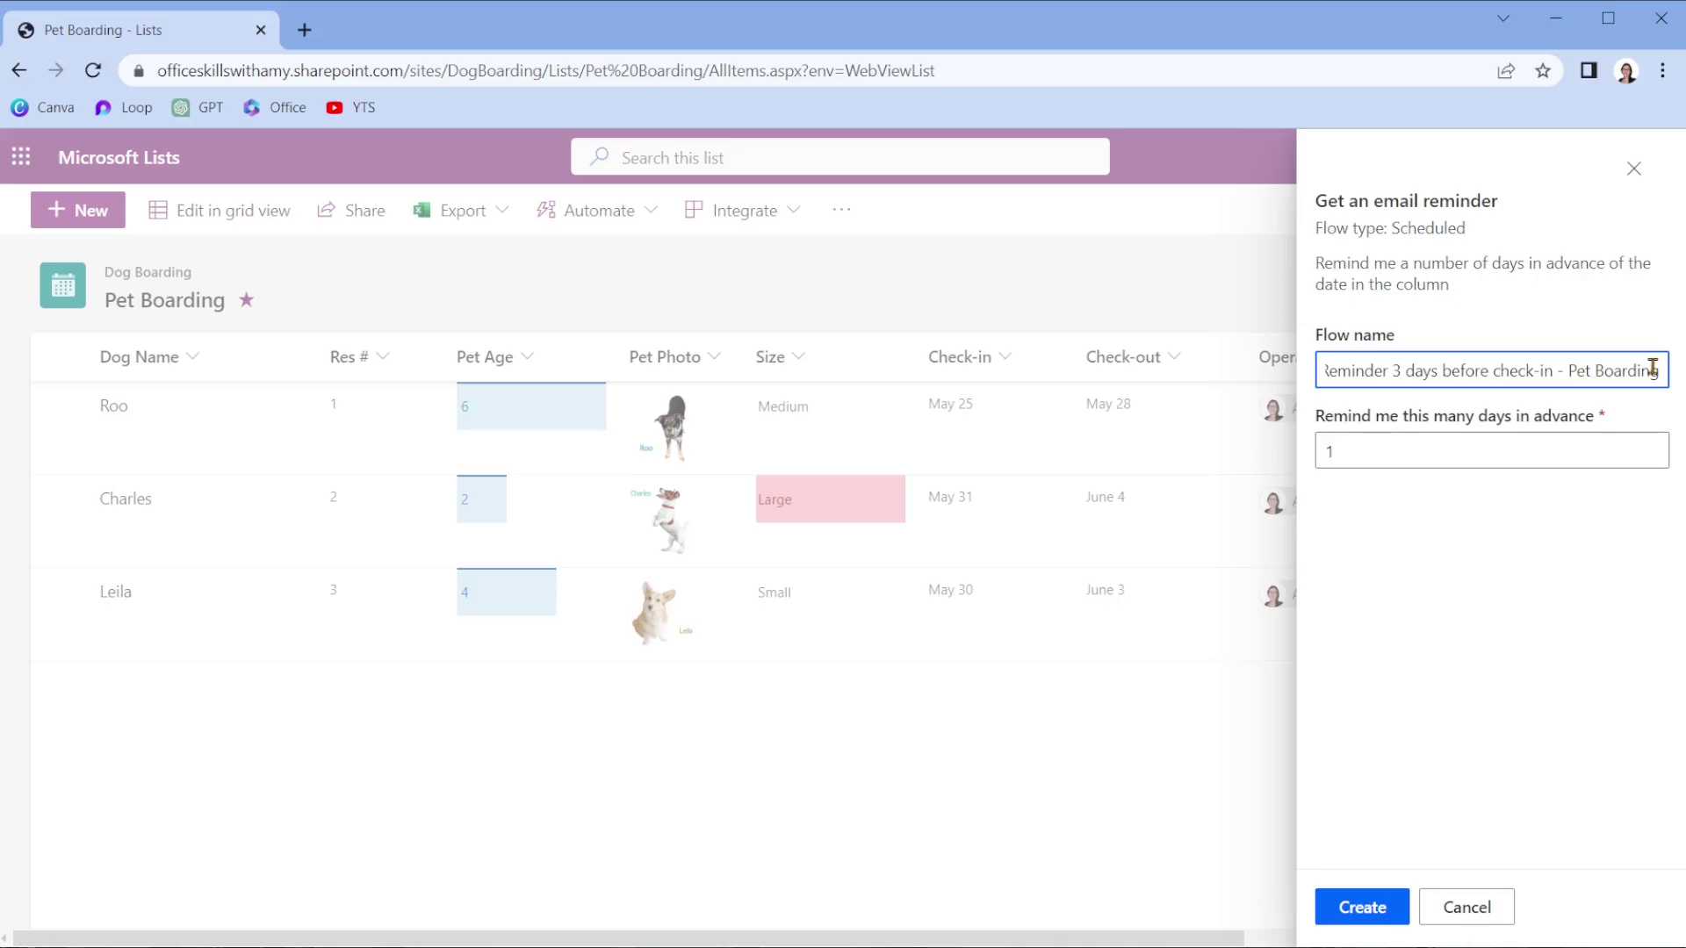
pyautogui.moveTo(1662, 371); pyautogui.dragTo(1261, 391)
pyautogui.click(1355, 369)
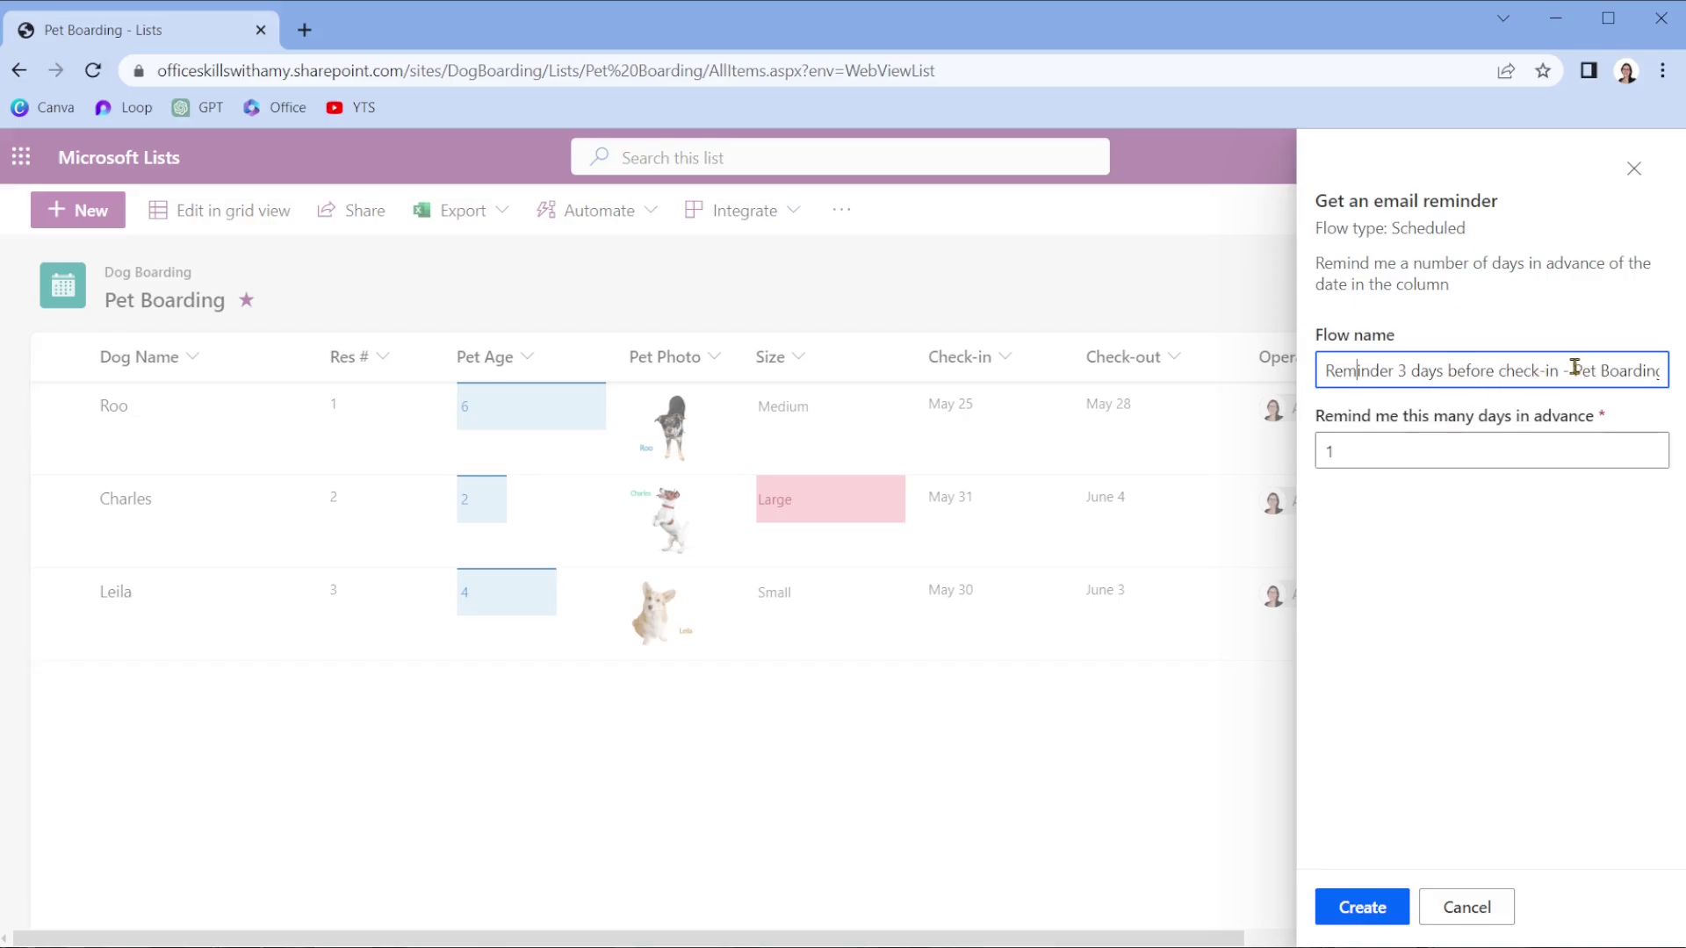
pyautogui.moveTo(1571, 370); pyautogui.dragTo(1659, 371)
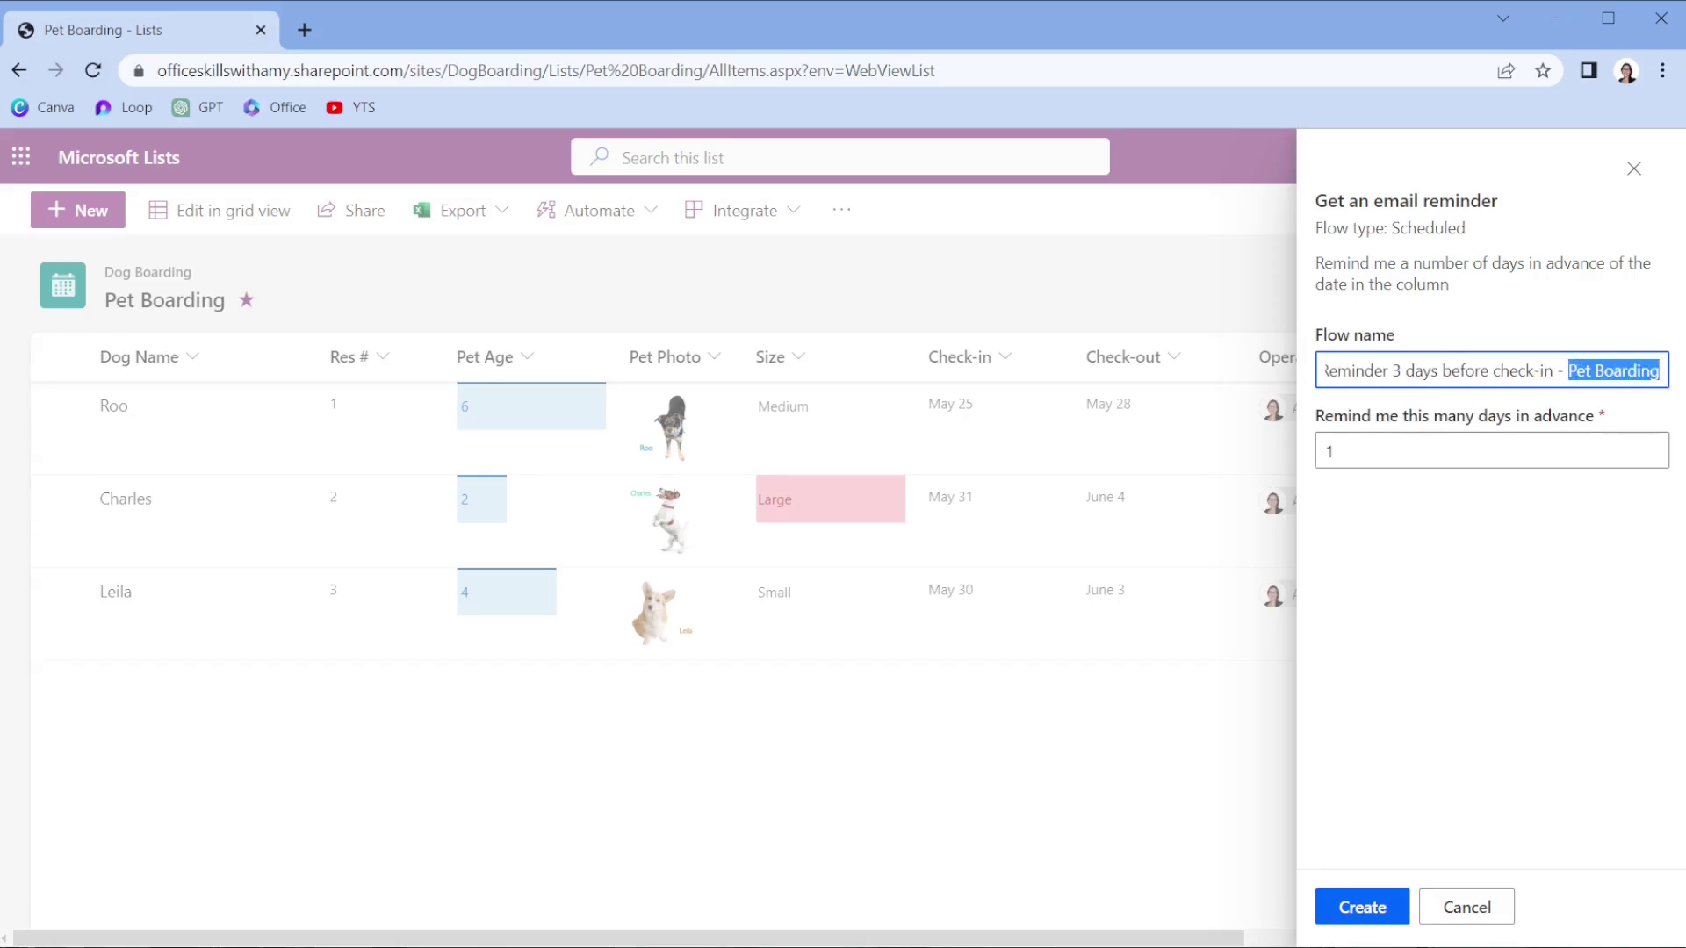
pyautogui.click(1660, 368)
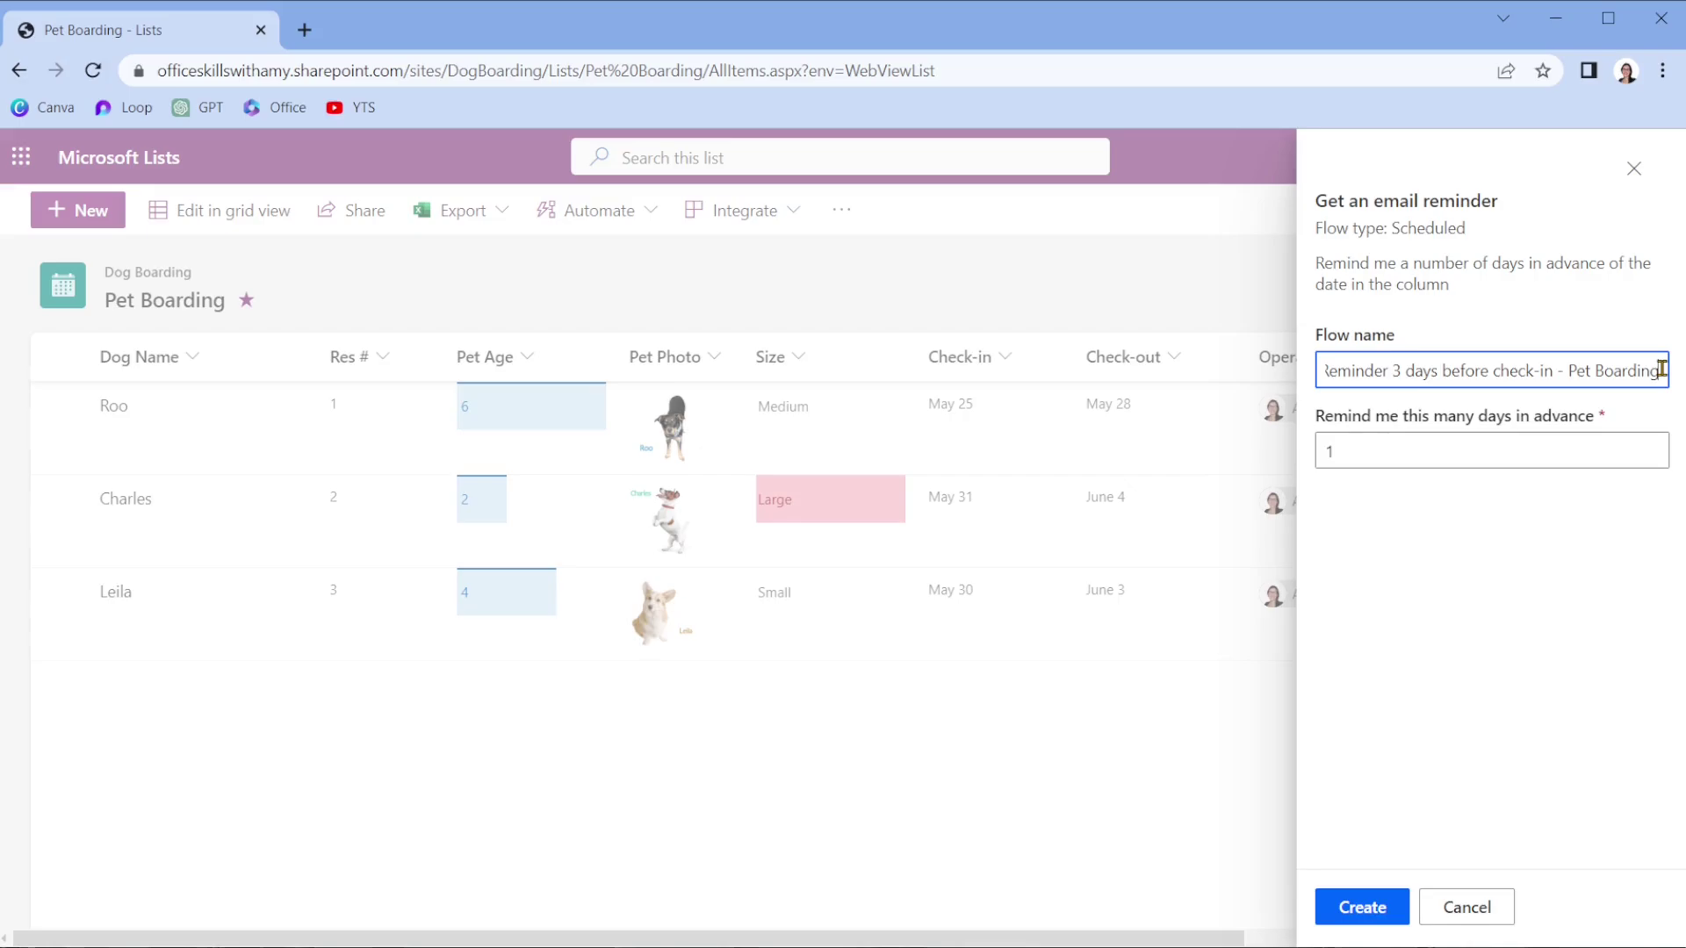
pyautogui.moveTo(1466, 451); pyautogui.dragTo(1300, 451)
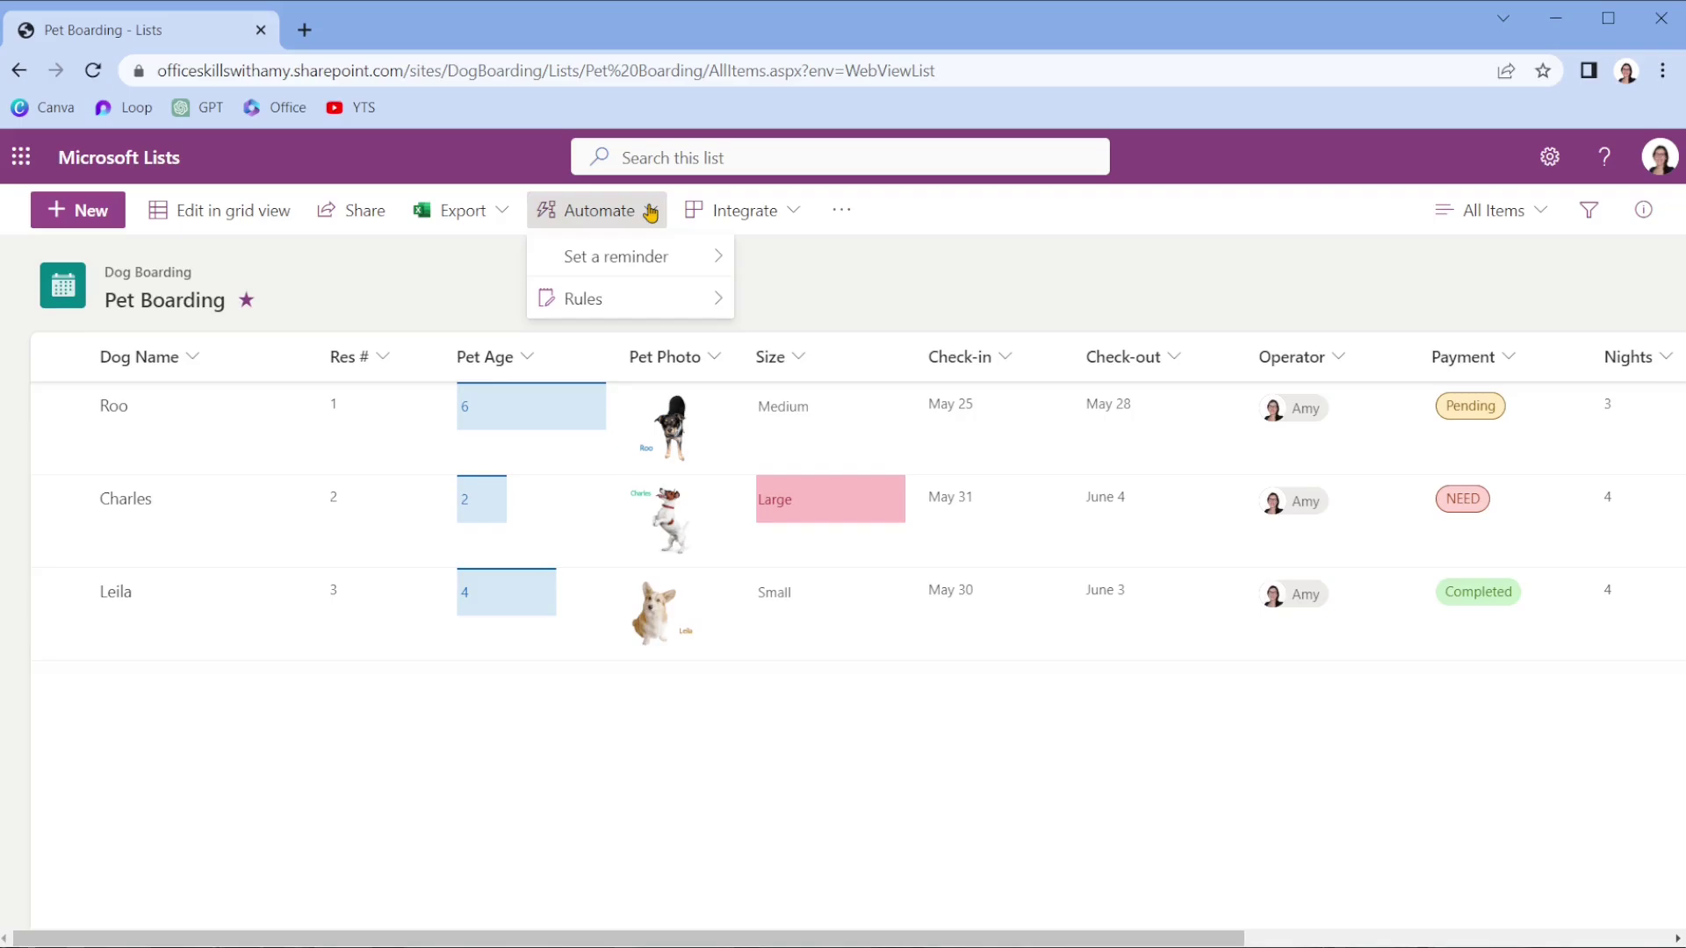
pyautogui.moveTo(650, 305)
pyautogui.click(757, 299)
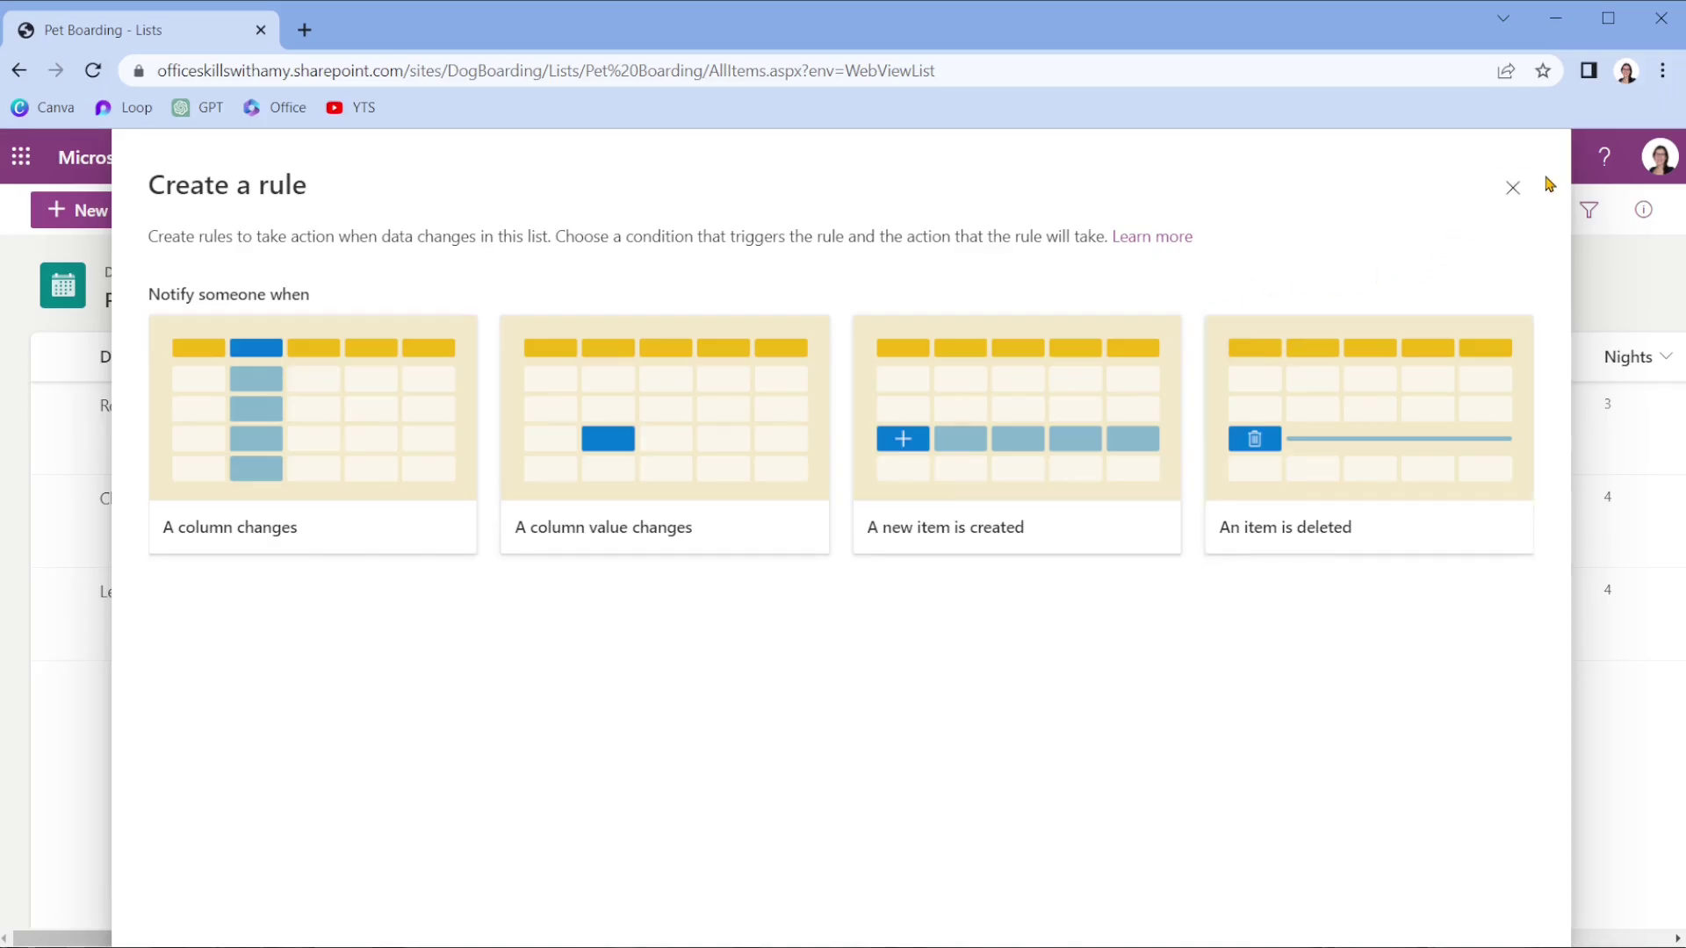
pyautogui.click(1513, 189)
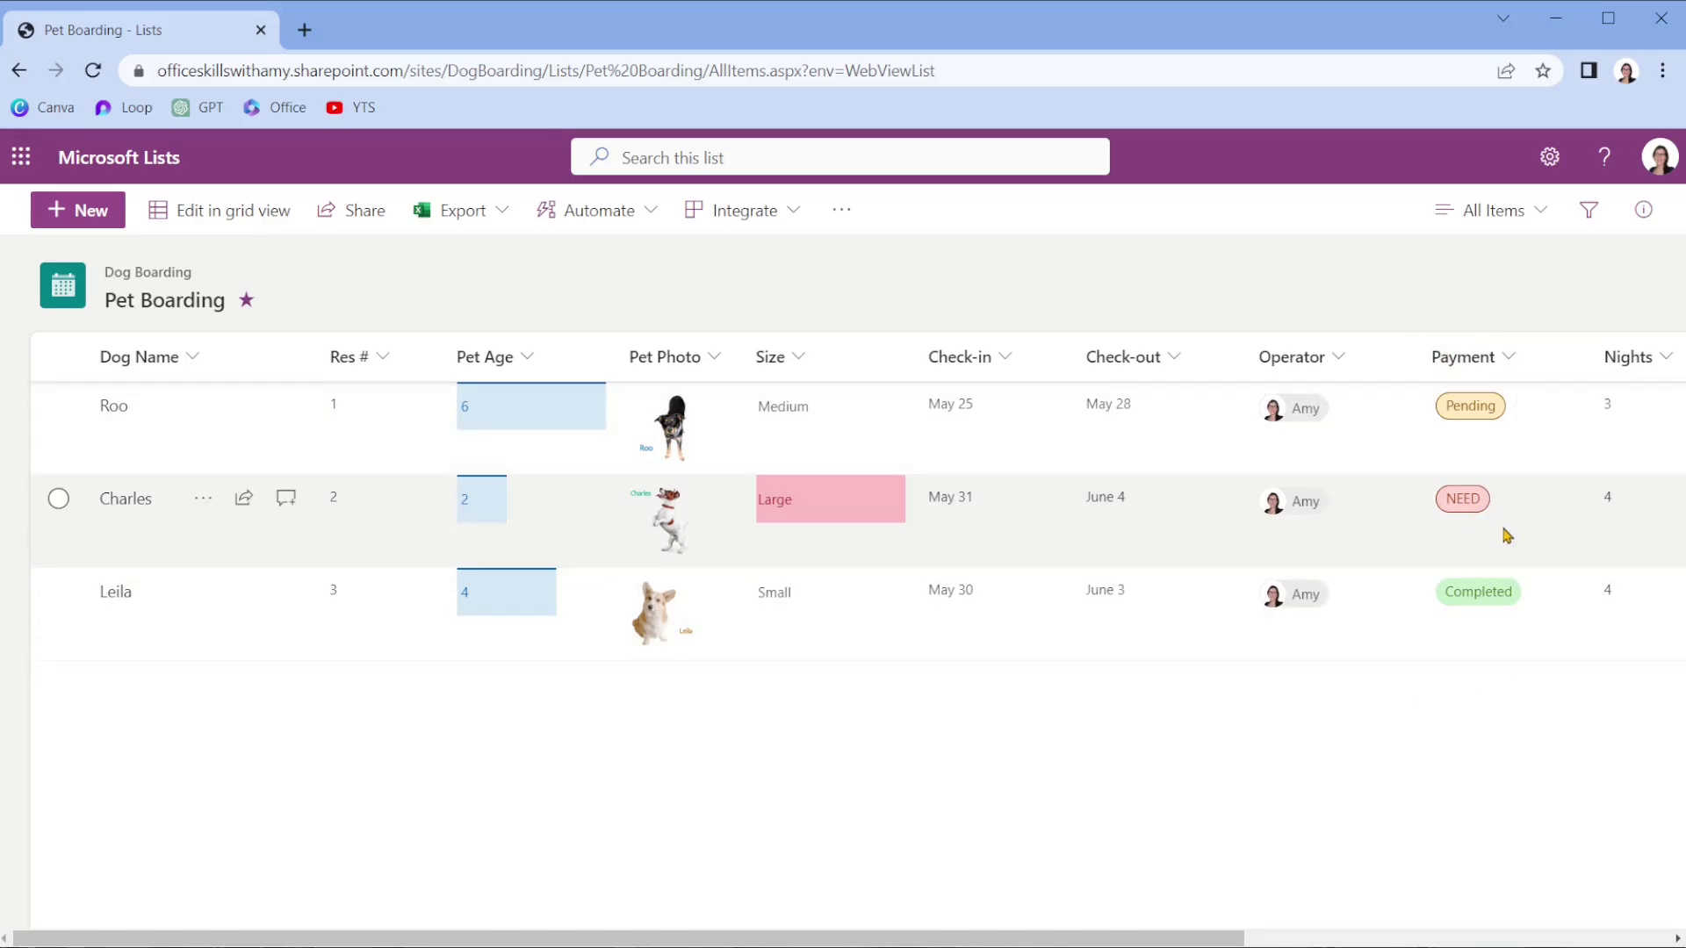
pyautogui.click(605, 221)
pyautogui.moveTo(654, 309)
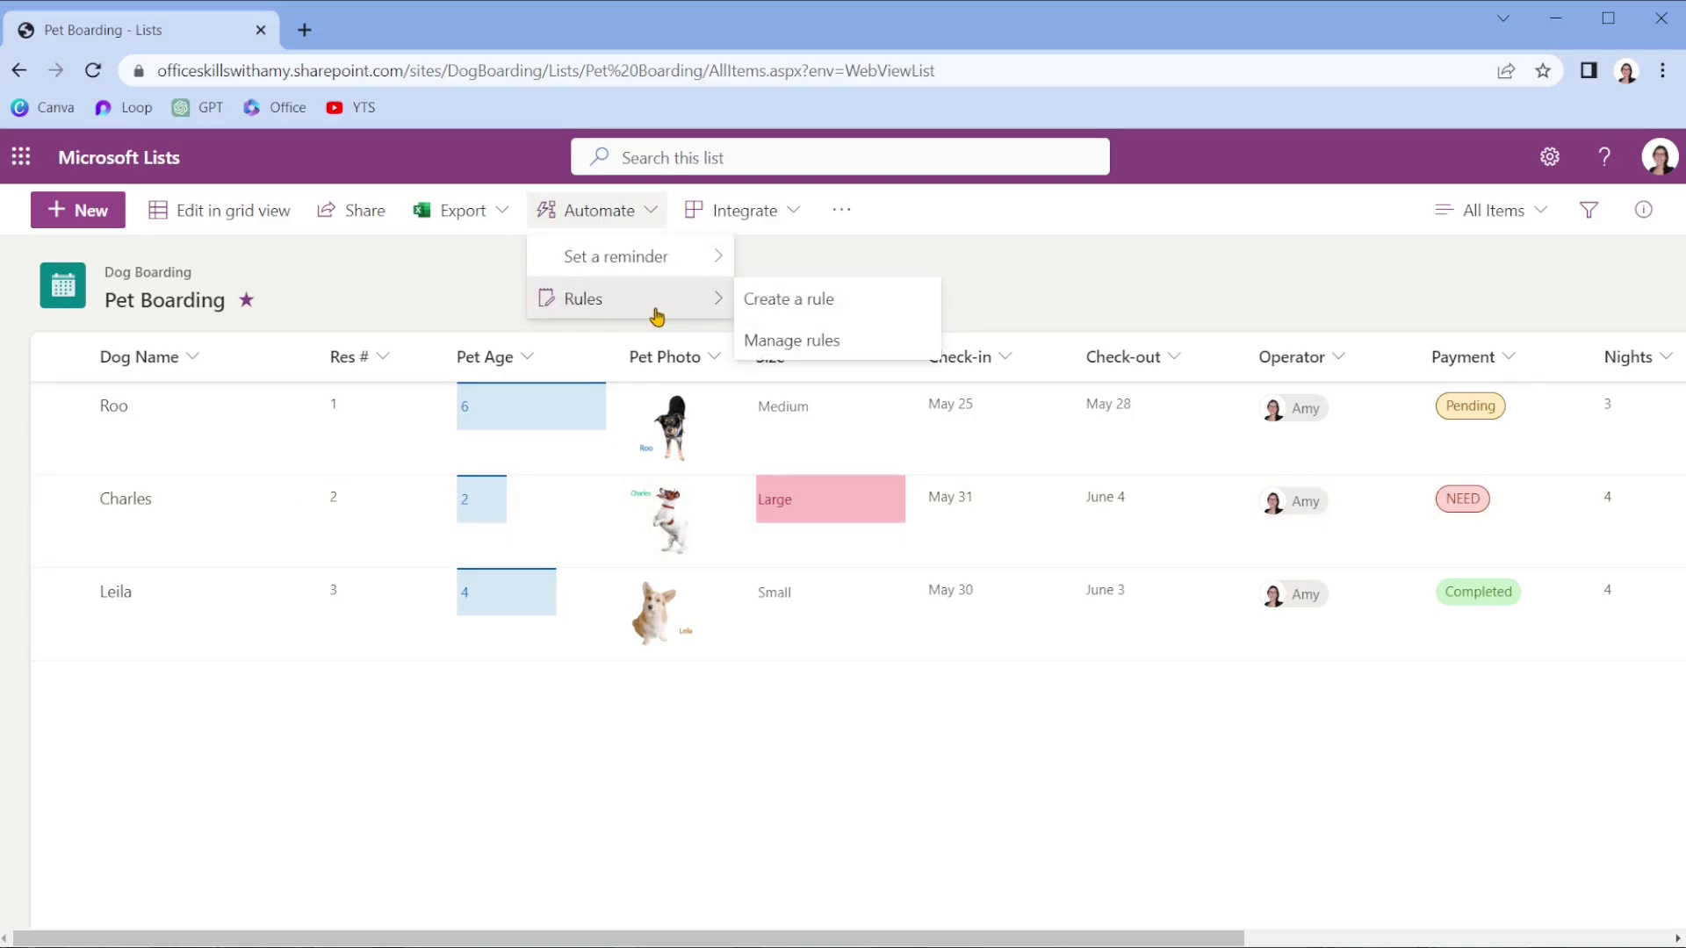
pyautogui.click(910, 303)
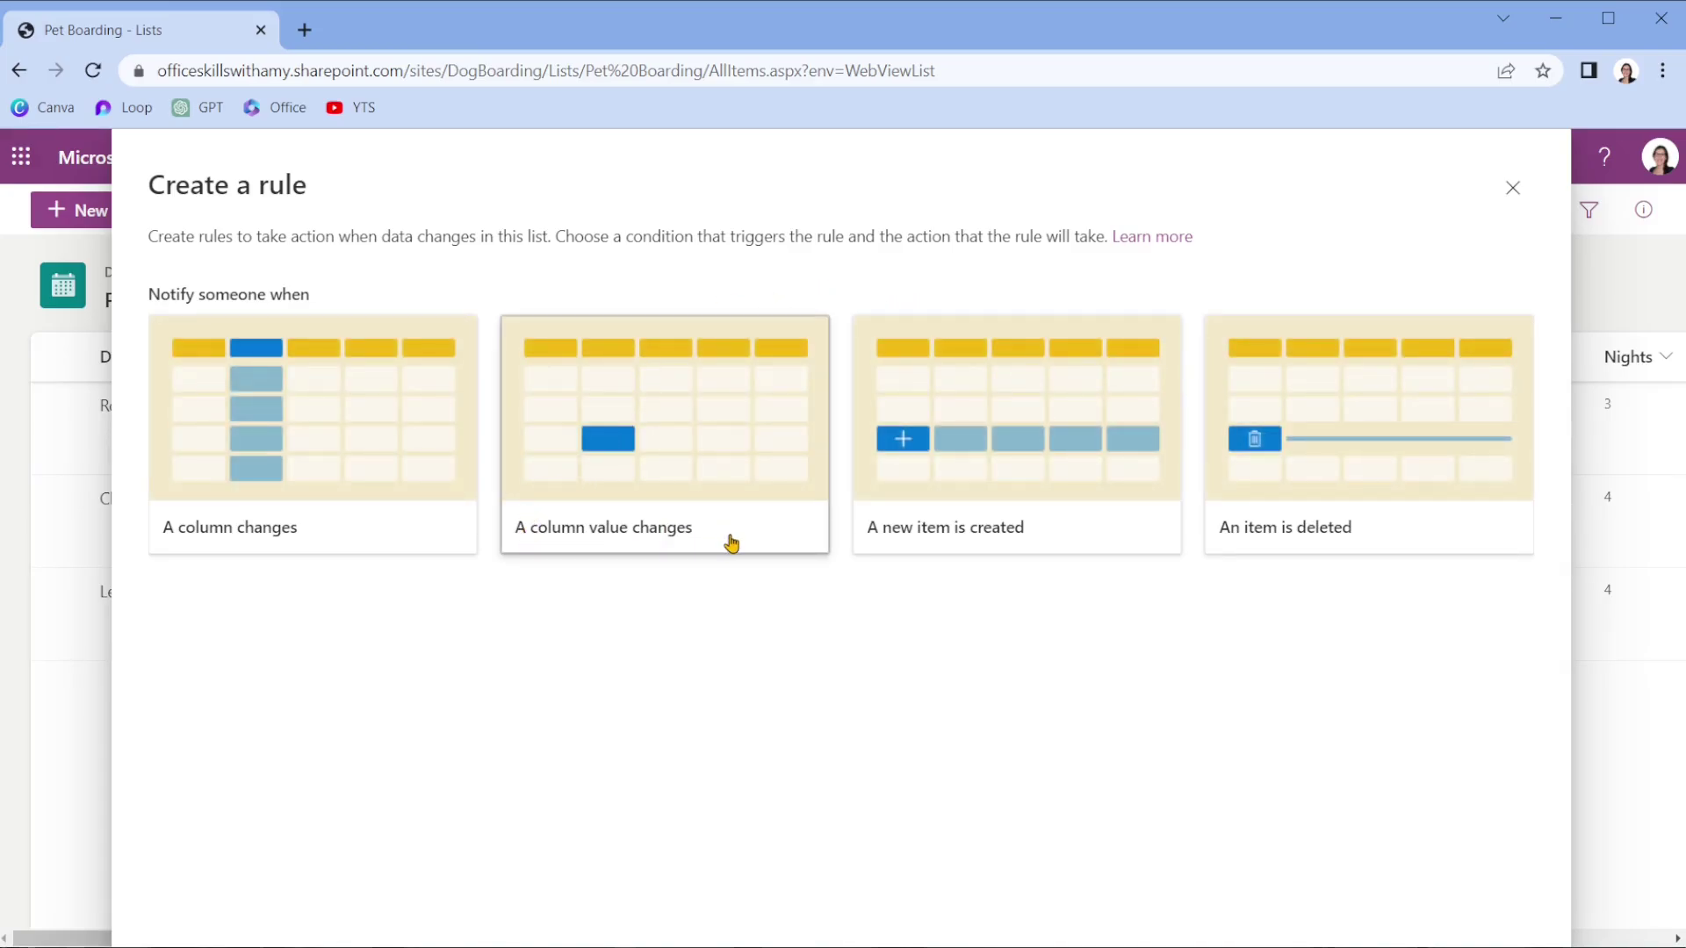
# Make the rule fire on a column value change with condition 'Payment is NEED'.
pyautogui.click(633, 452)
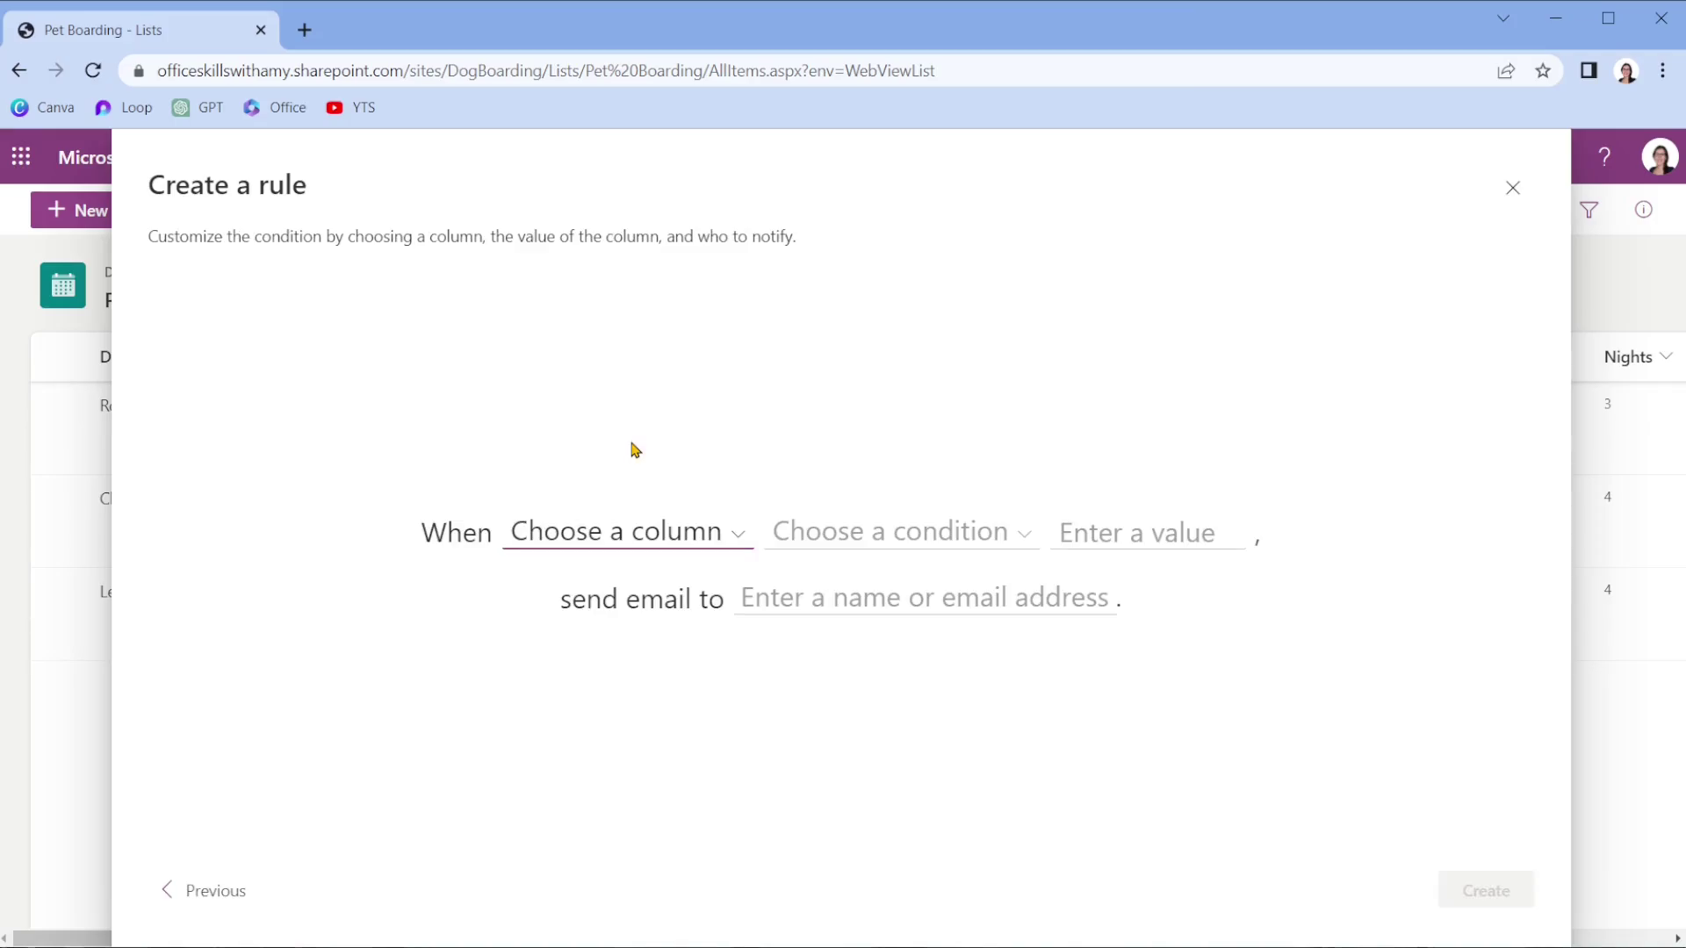
pyautogui.click(624, 540)
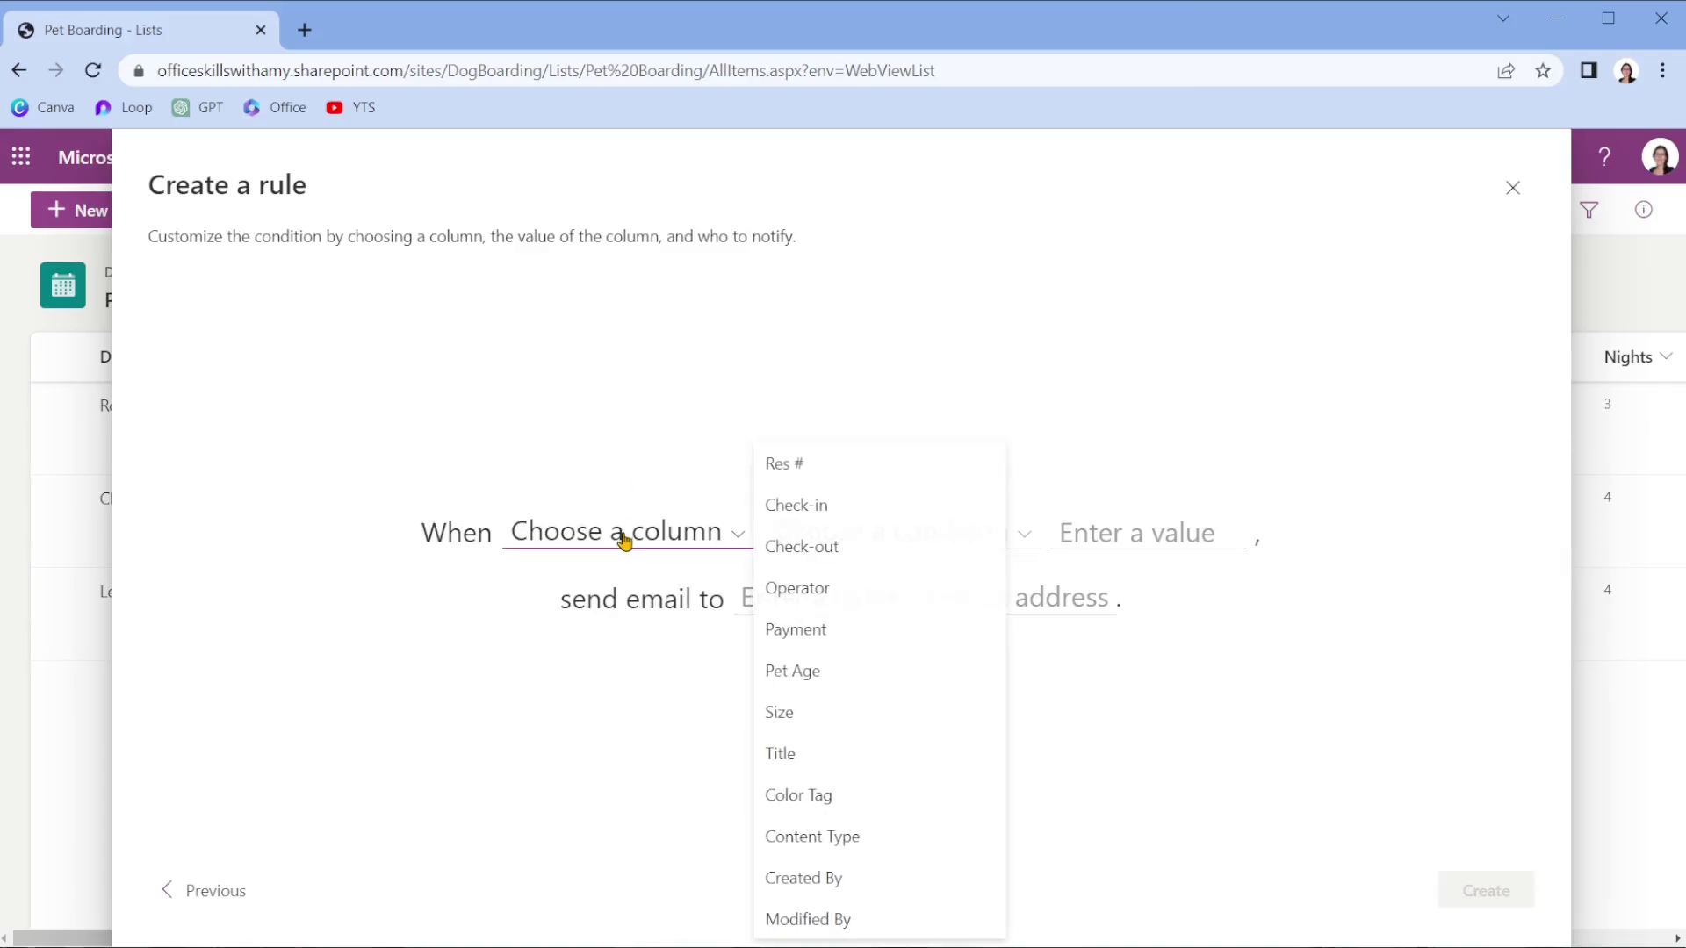
pyautogui.click(875, 646)
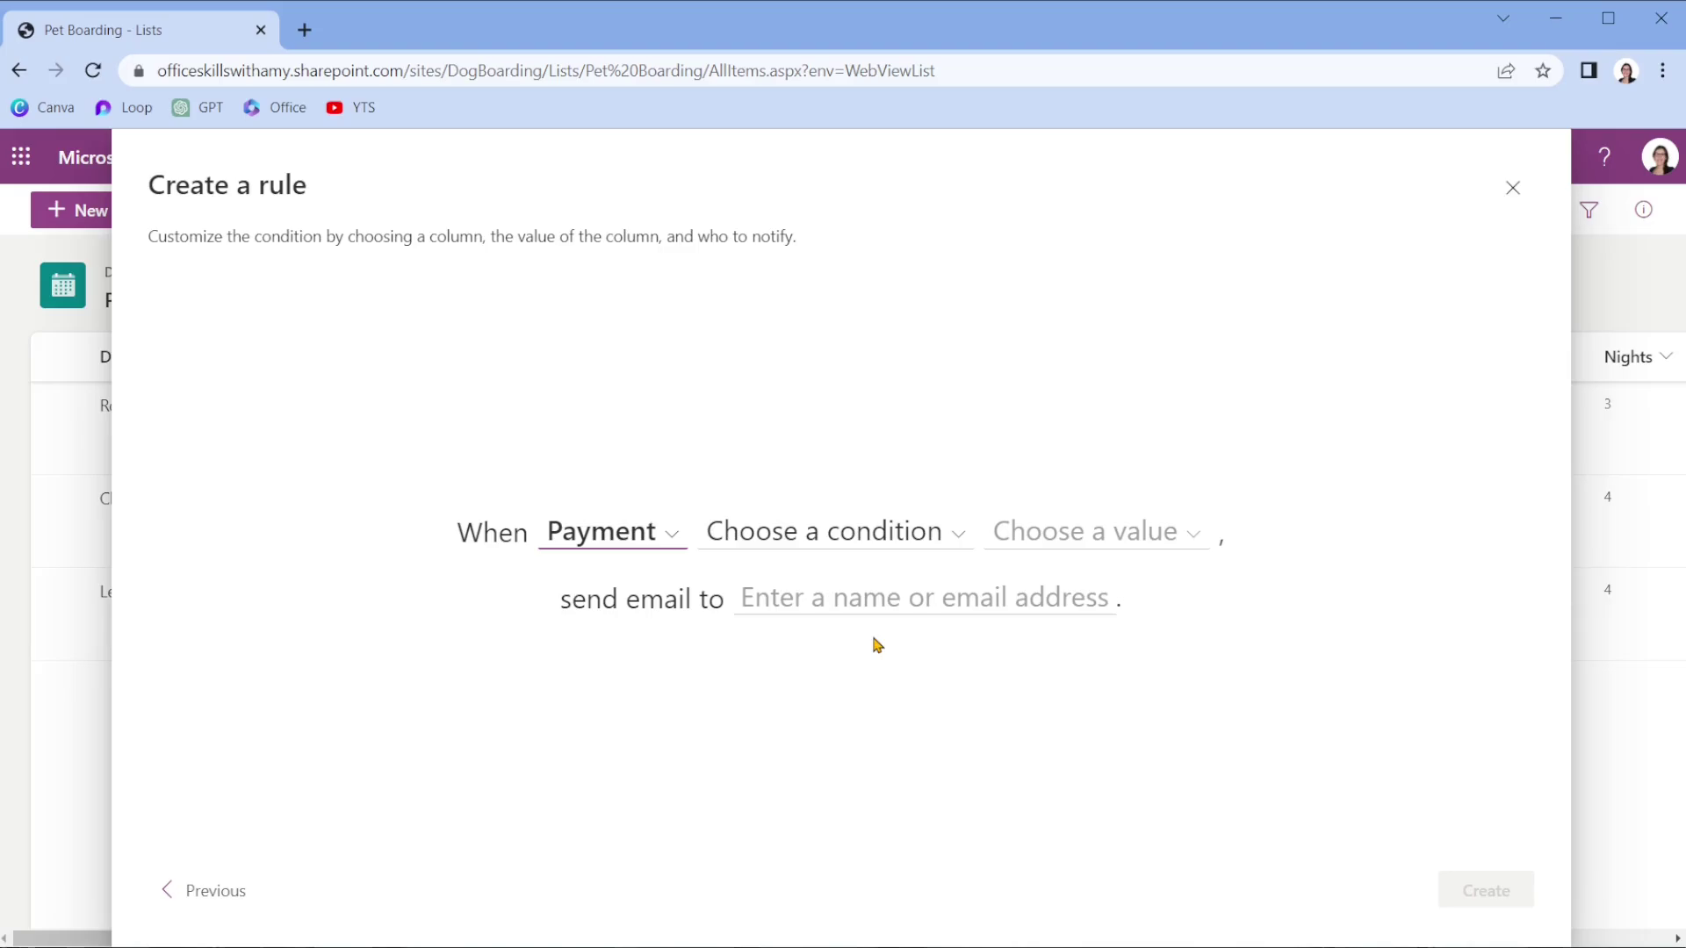
pyautogui.click(820, 531)
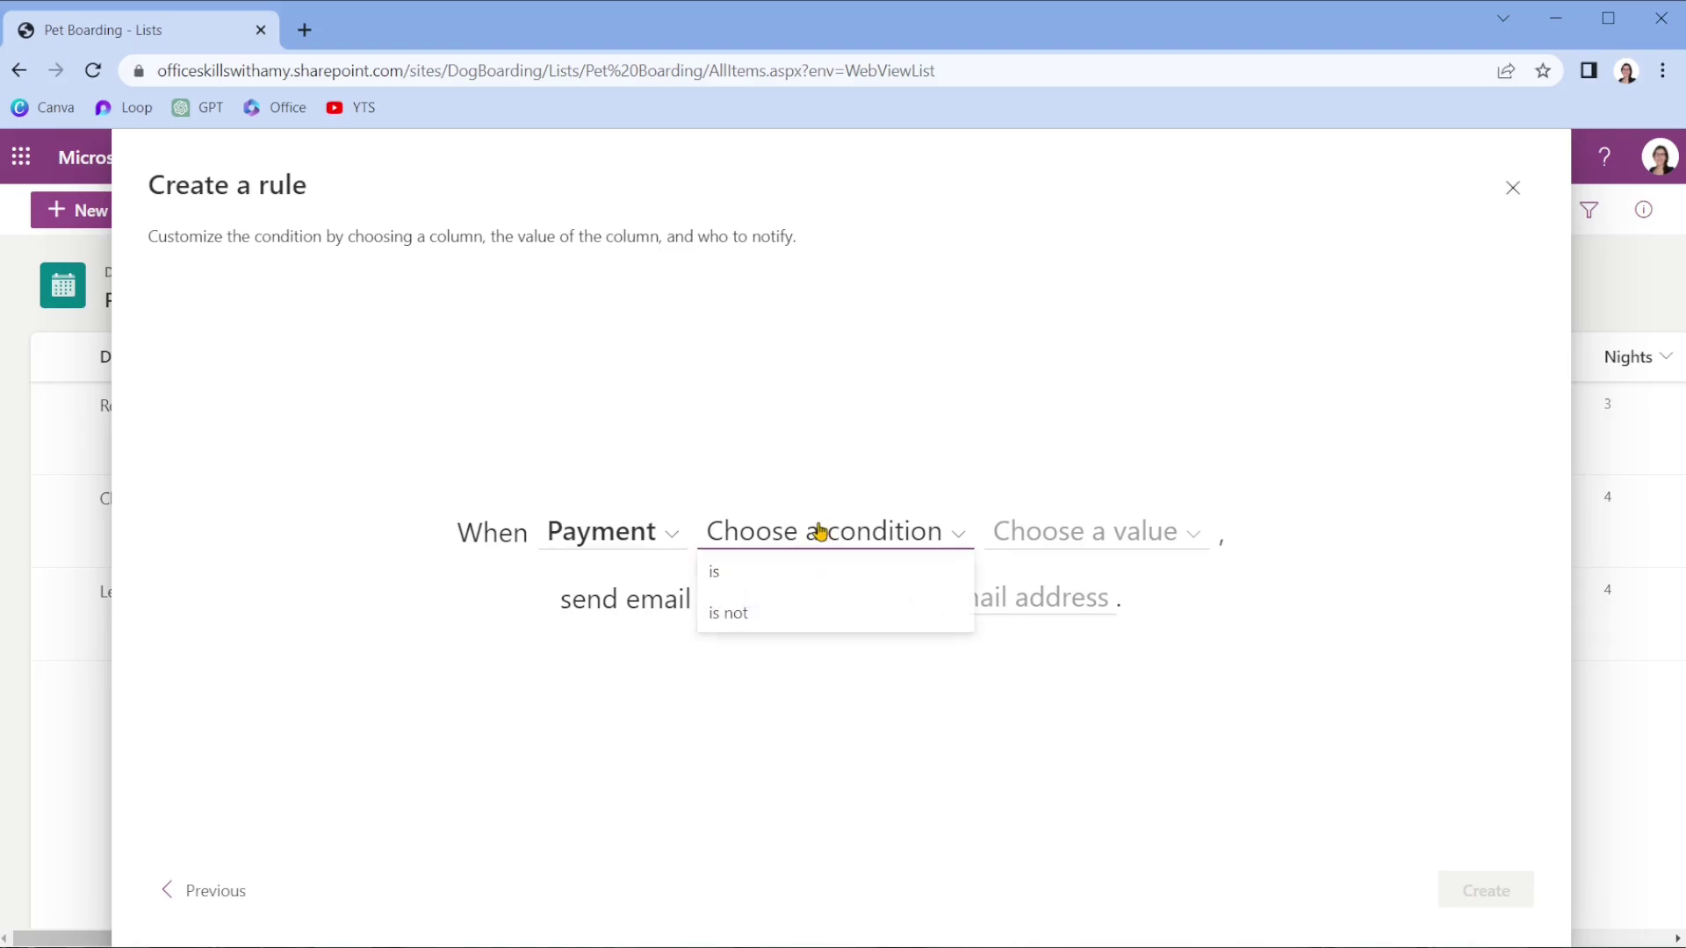
pyautogui.click(760, 580)
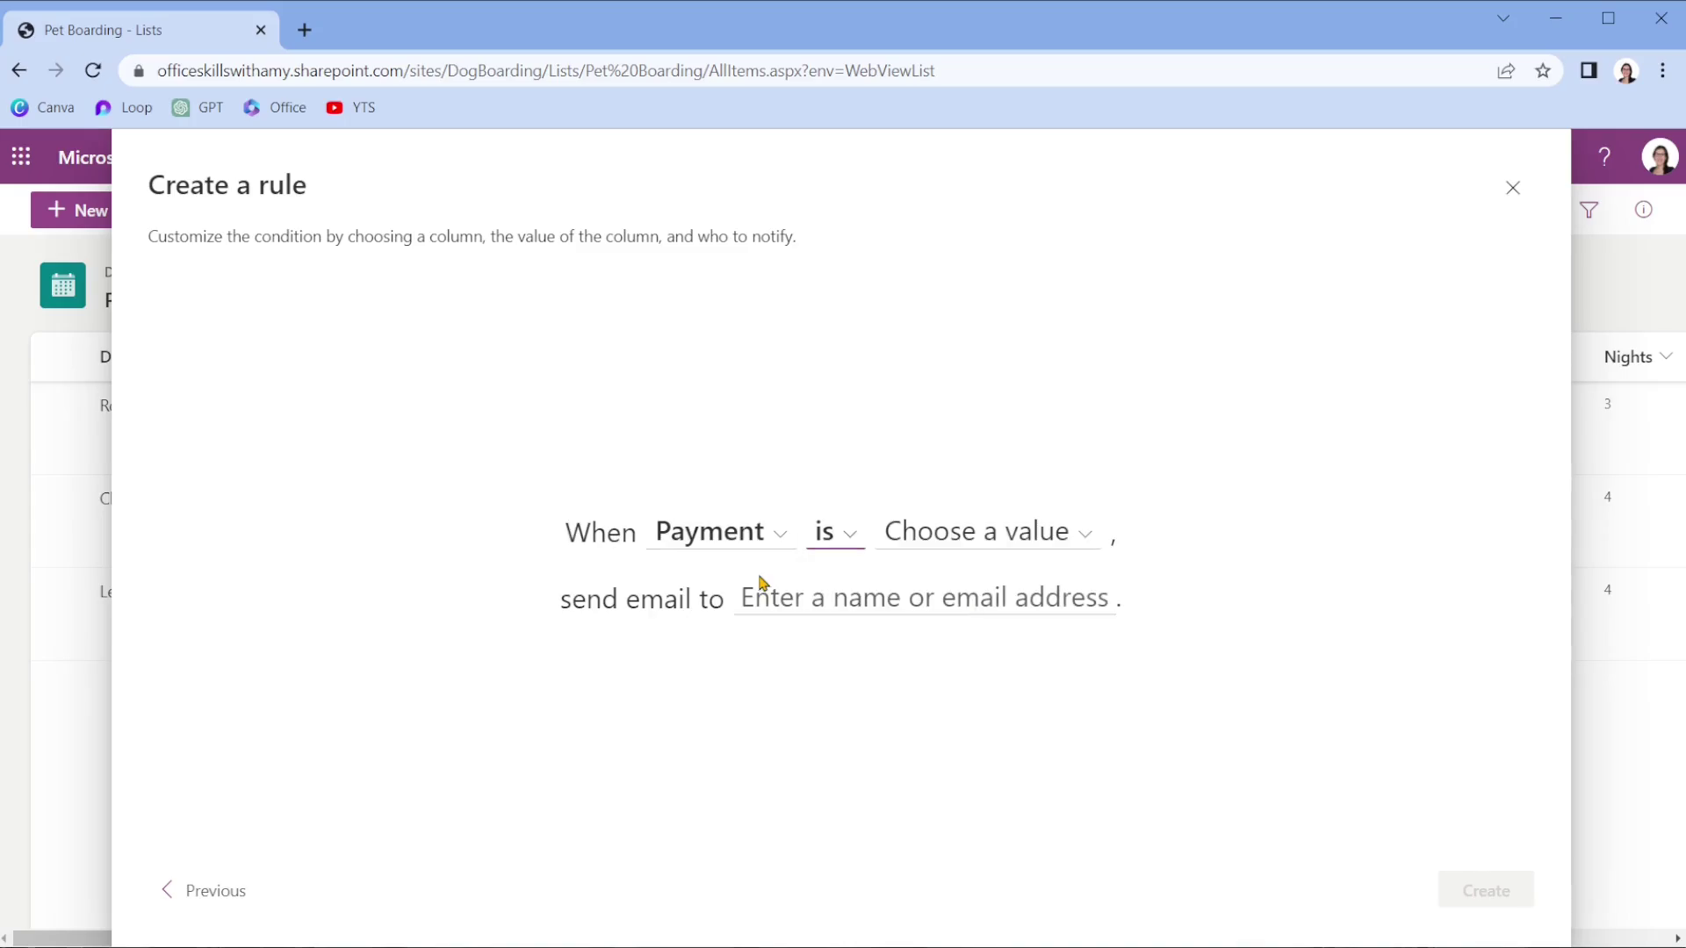
pyautogui.click(990, 533)
pyautogui.click(944, 609)
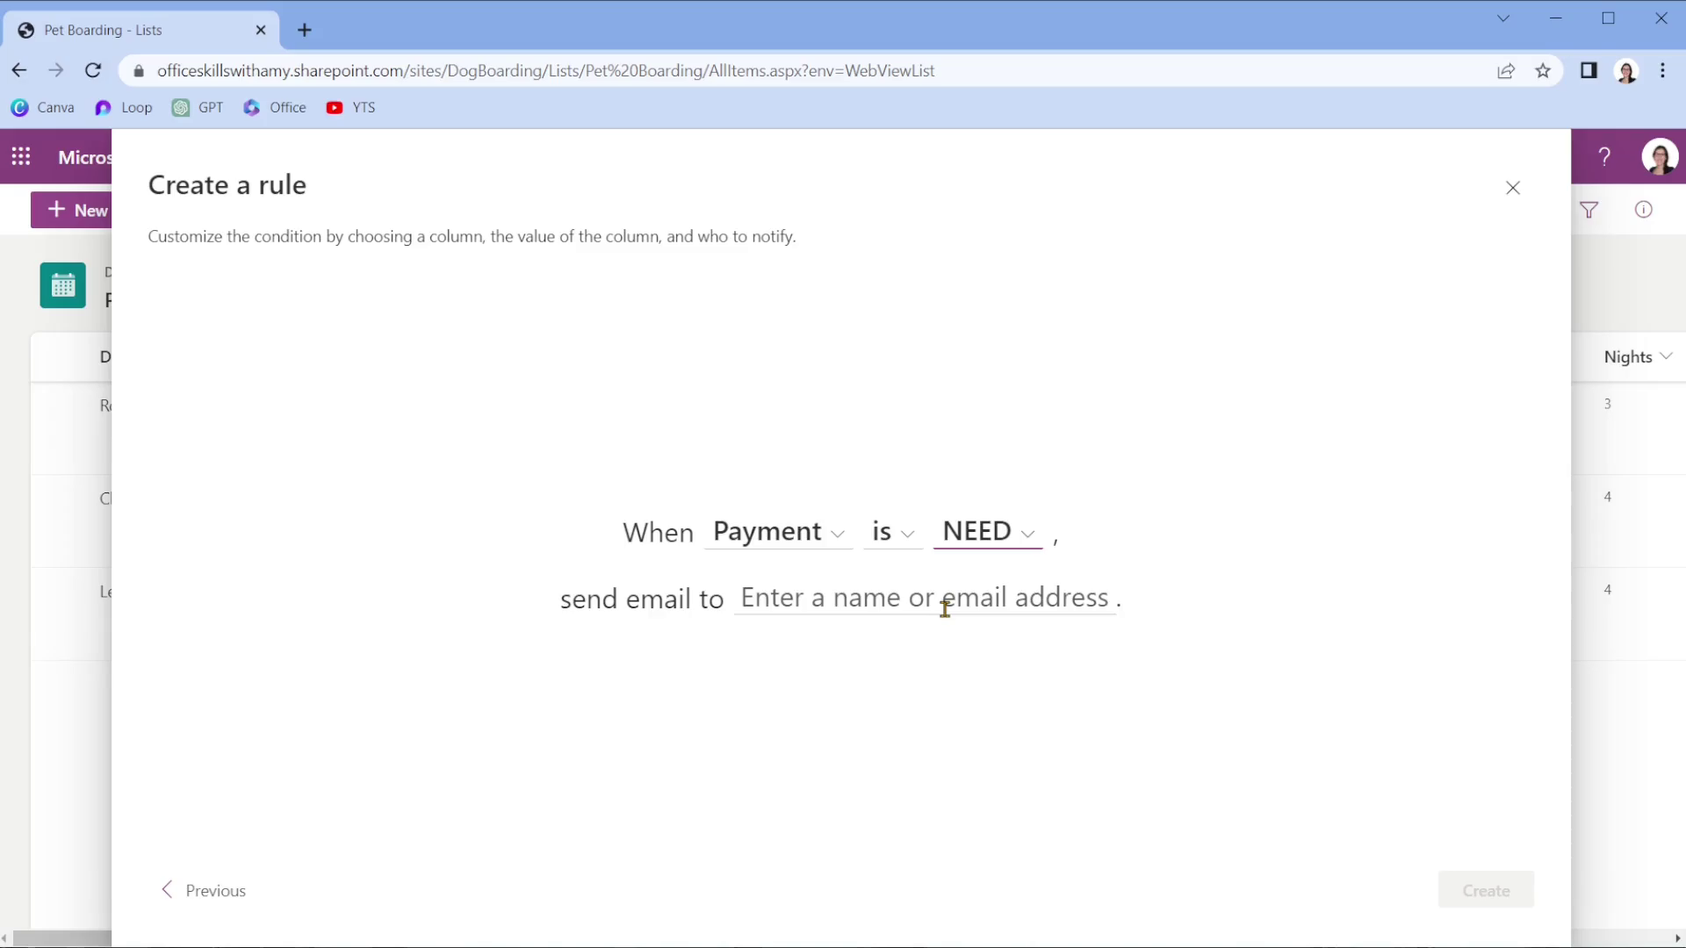
pyautogui.click(853, 597)
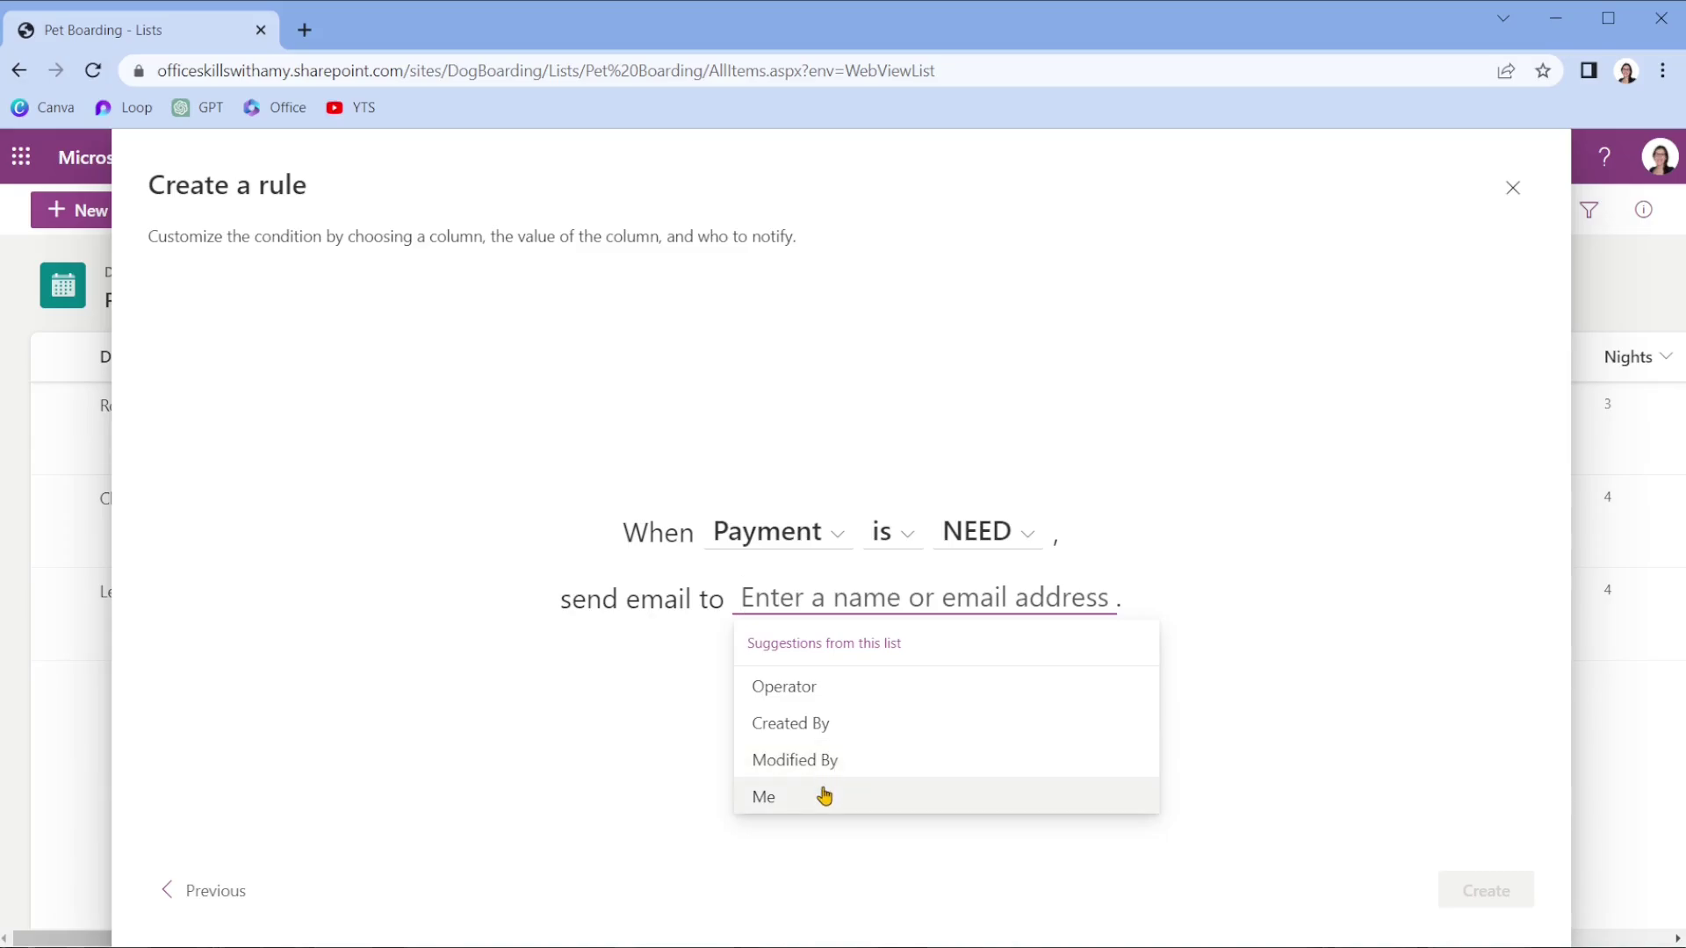
# Choose Me as the email recipient and create the rule.
pyautogui.click(675, 755)
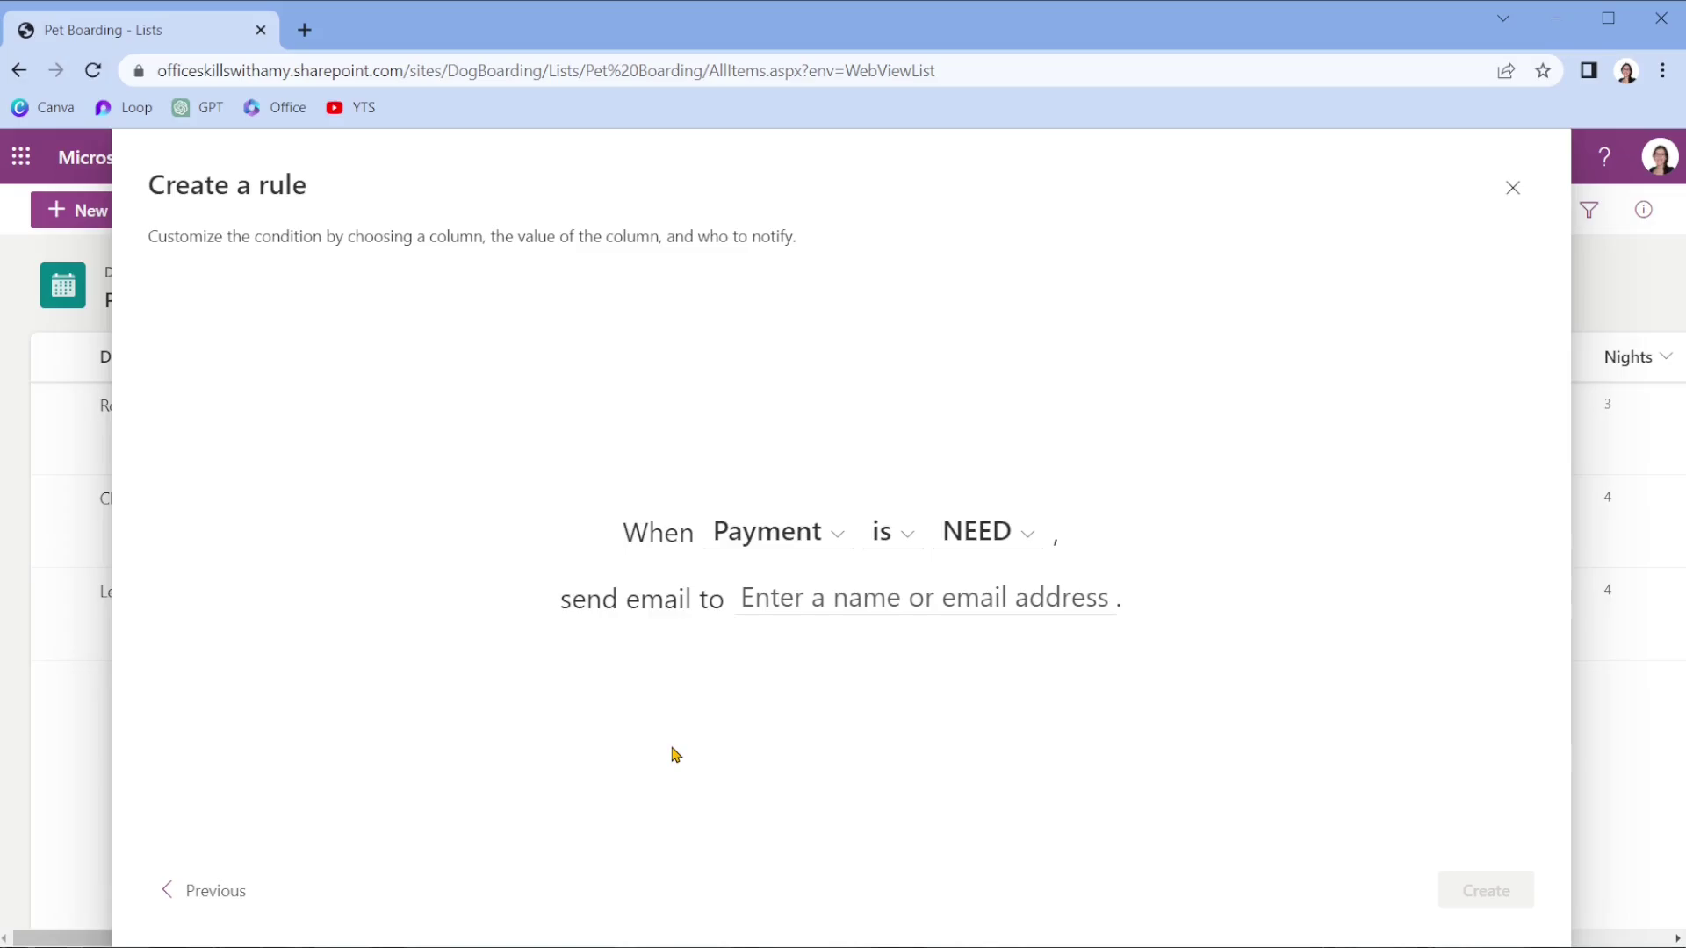
pyautogui.click(1060, 598)
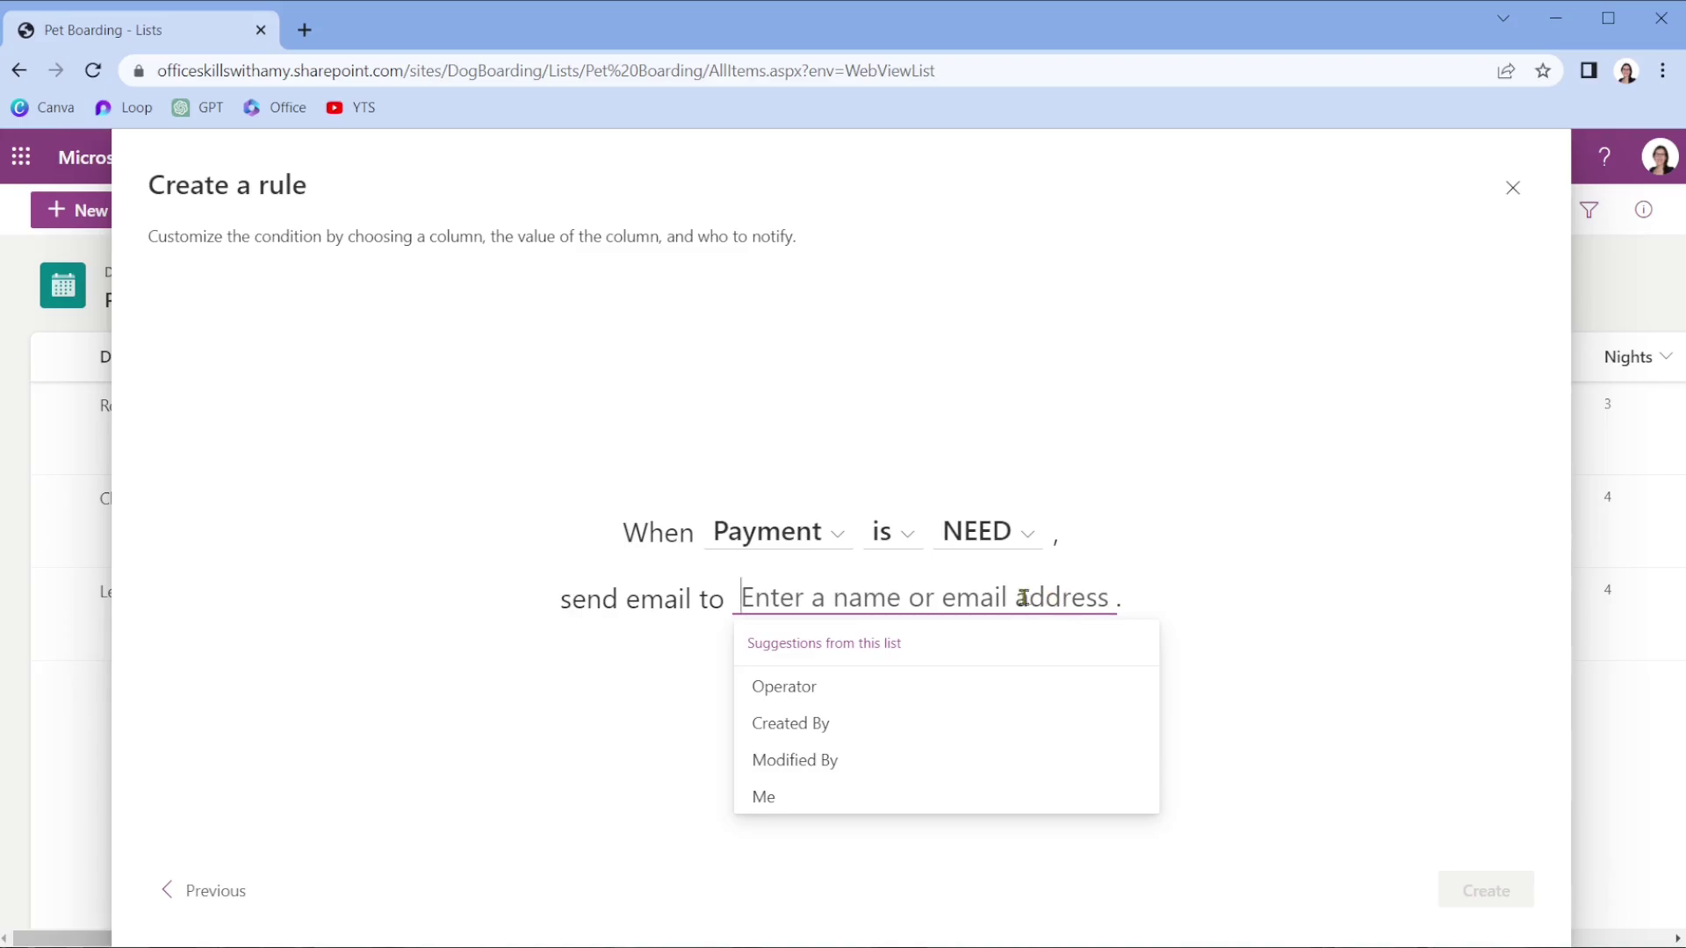
pyautogui.click(841, 798)
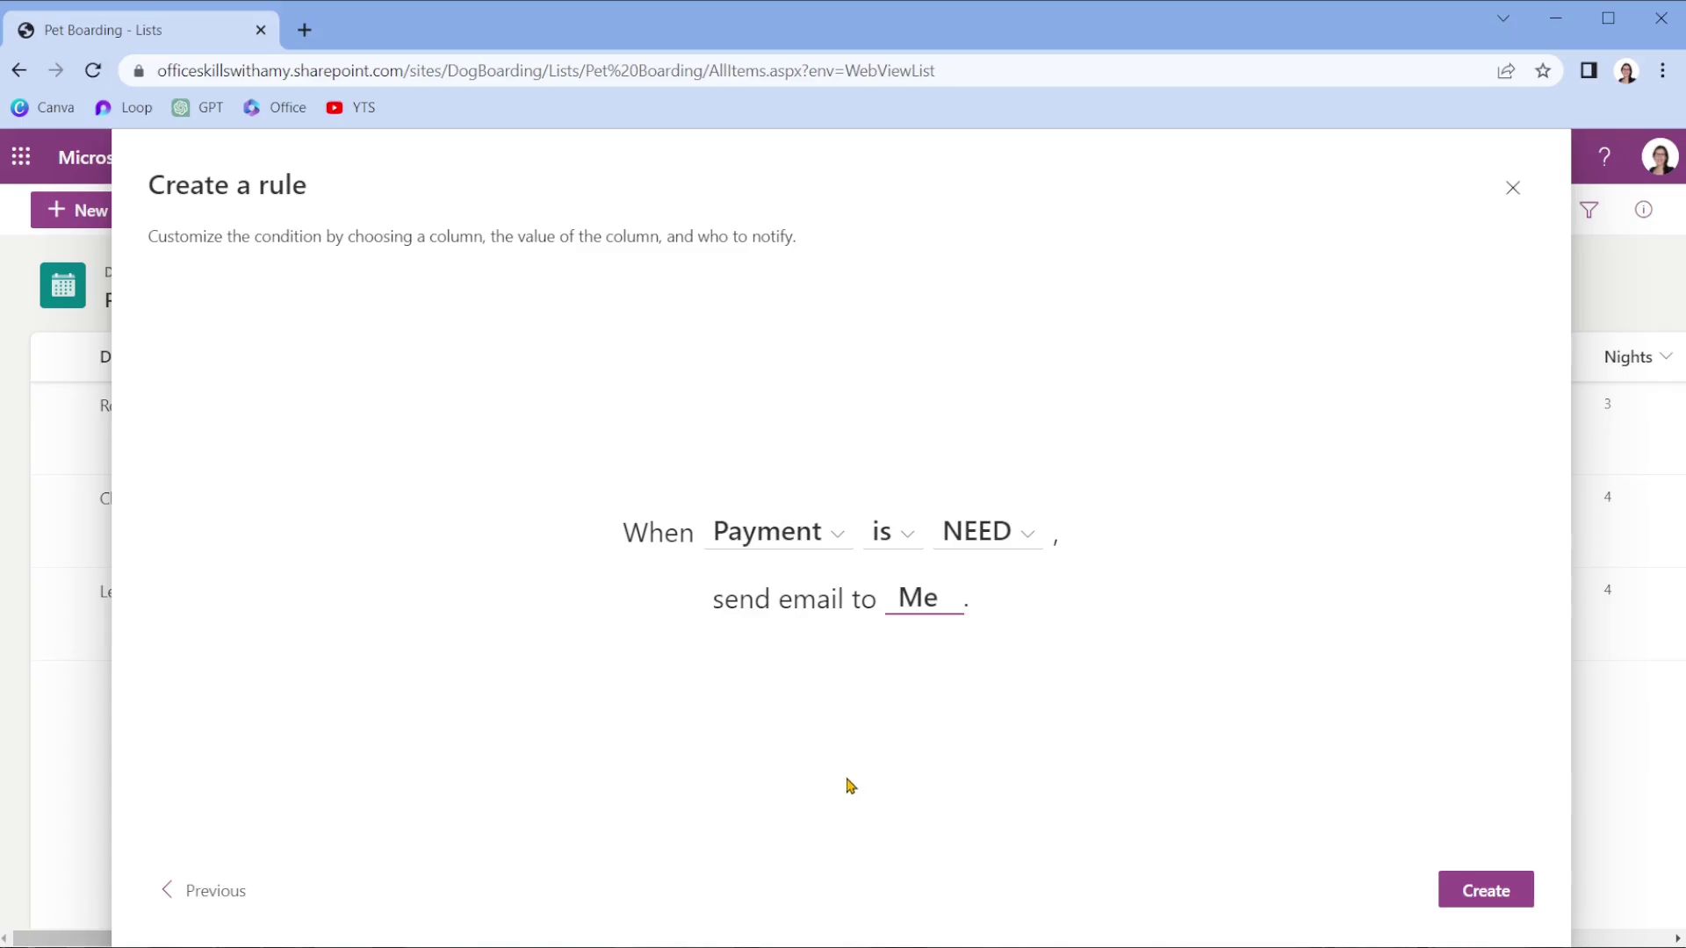
pyautogui.click(1466, 891)
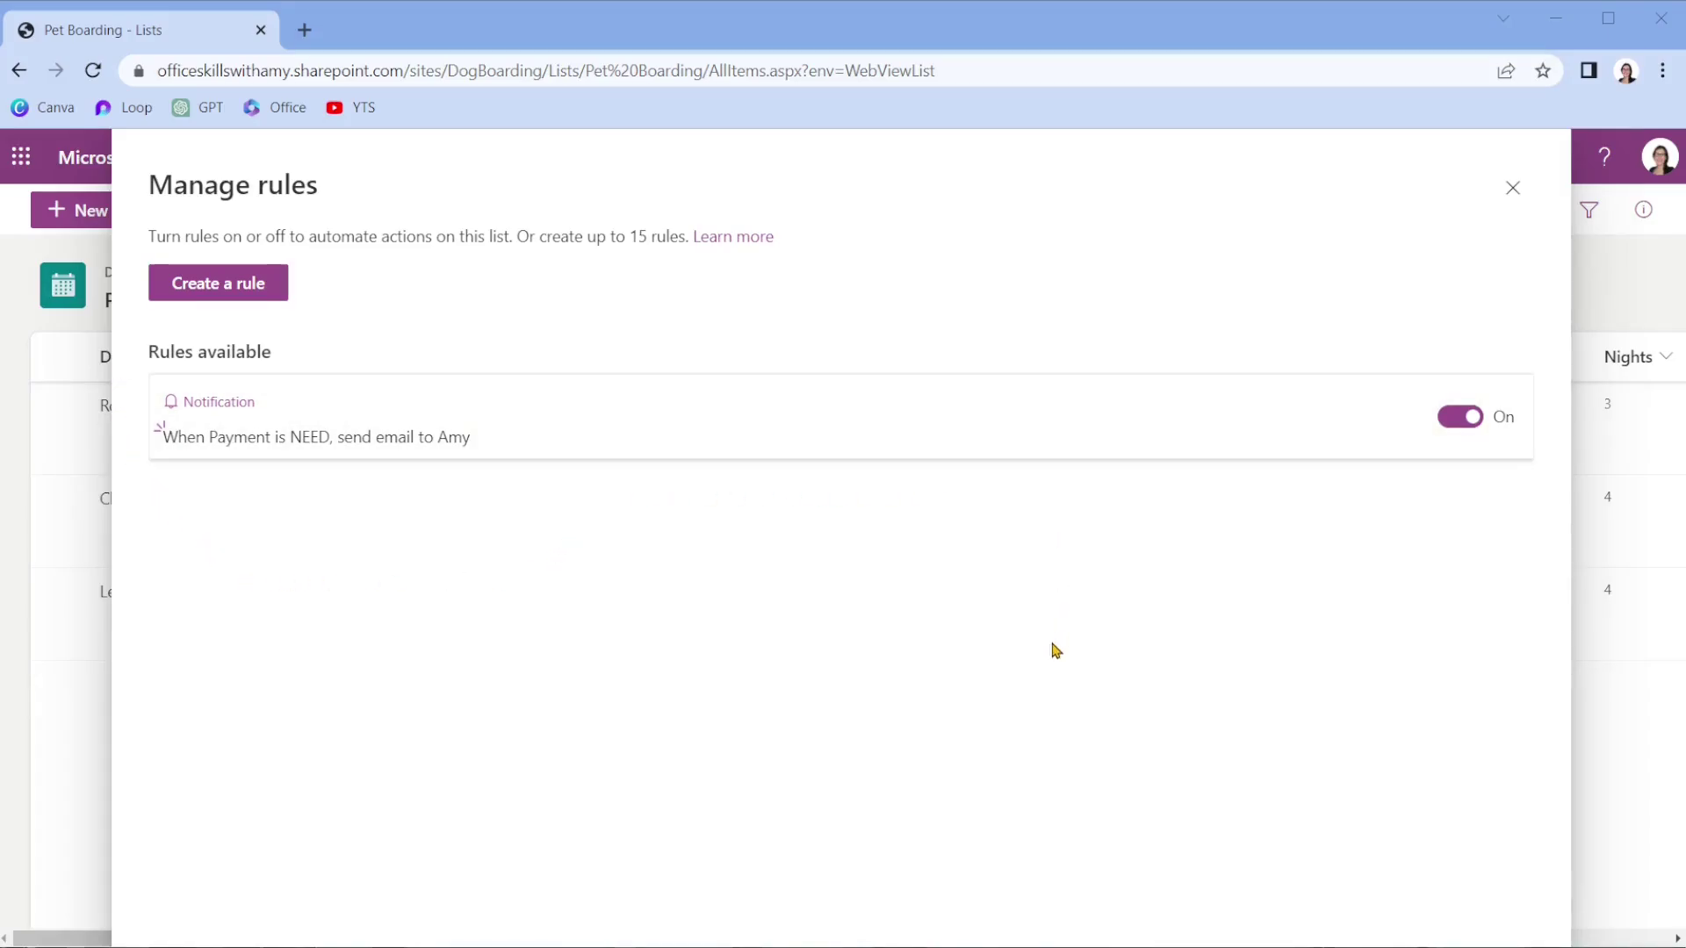
pyautogui.click(1466, 420)
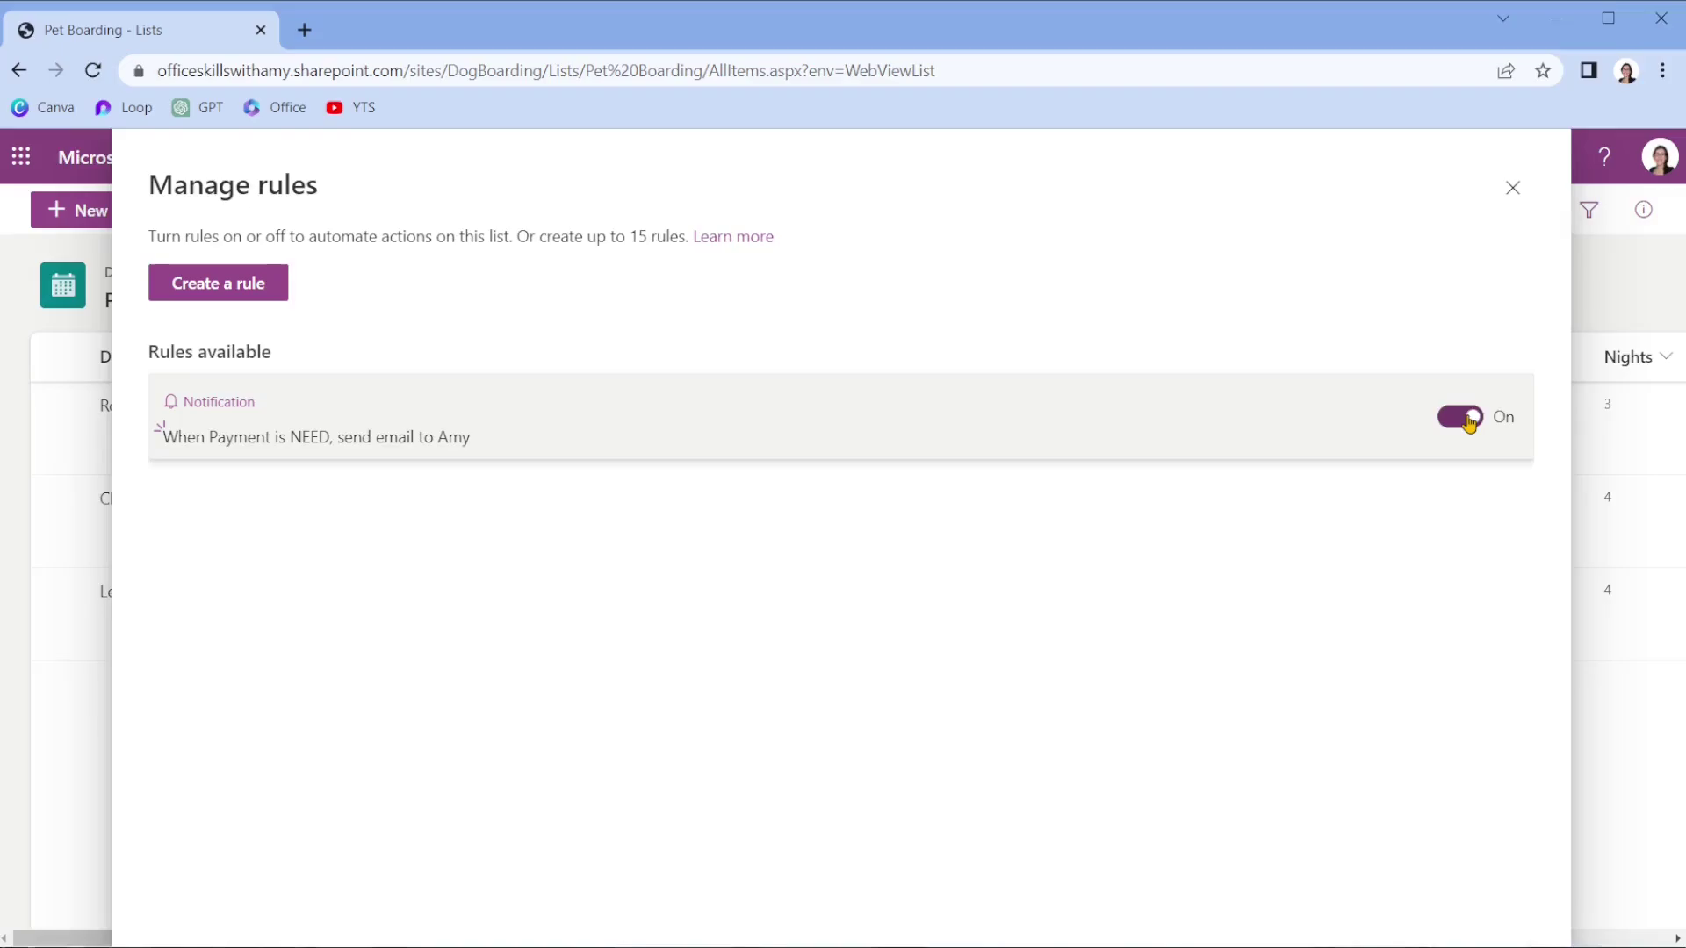
pyautogui.click(1468, 422)
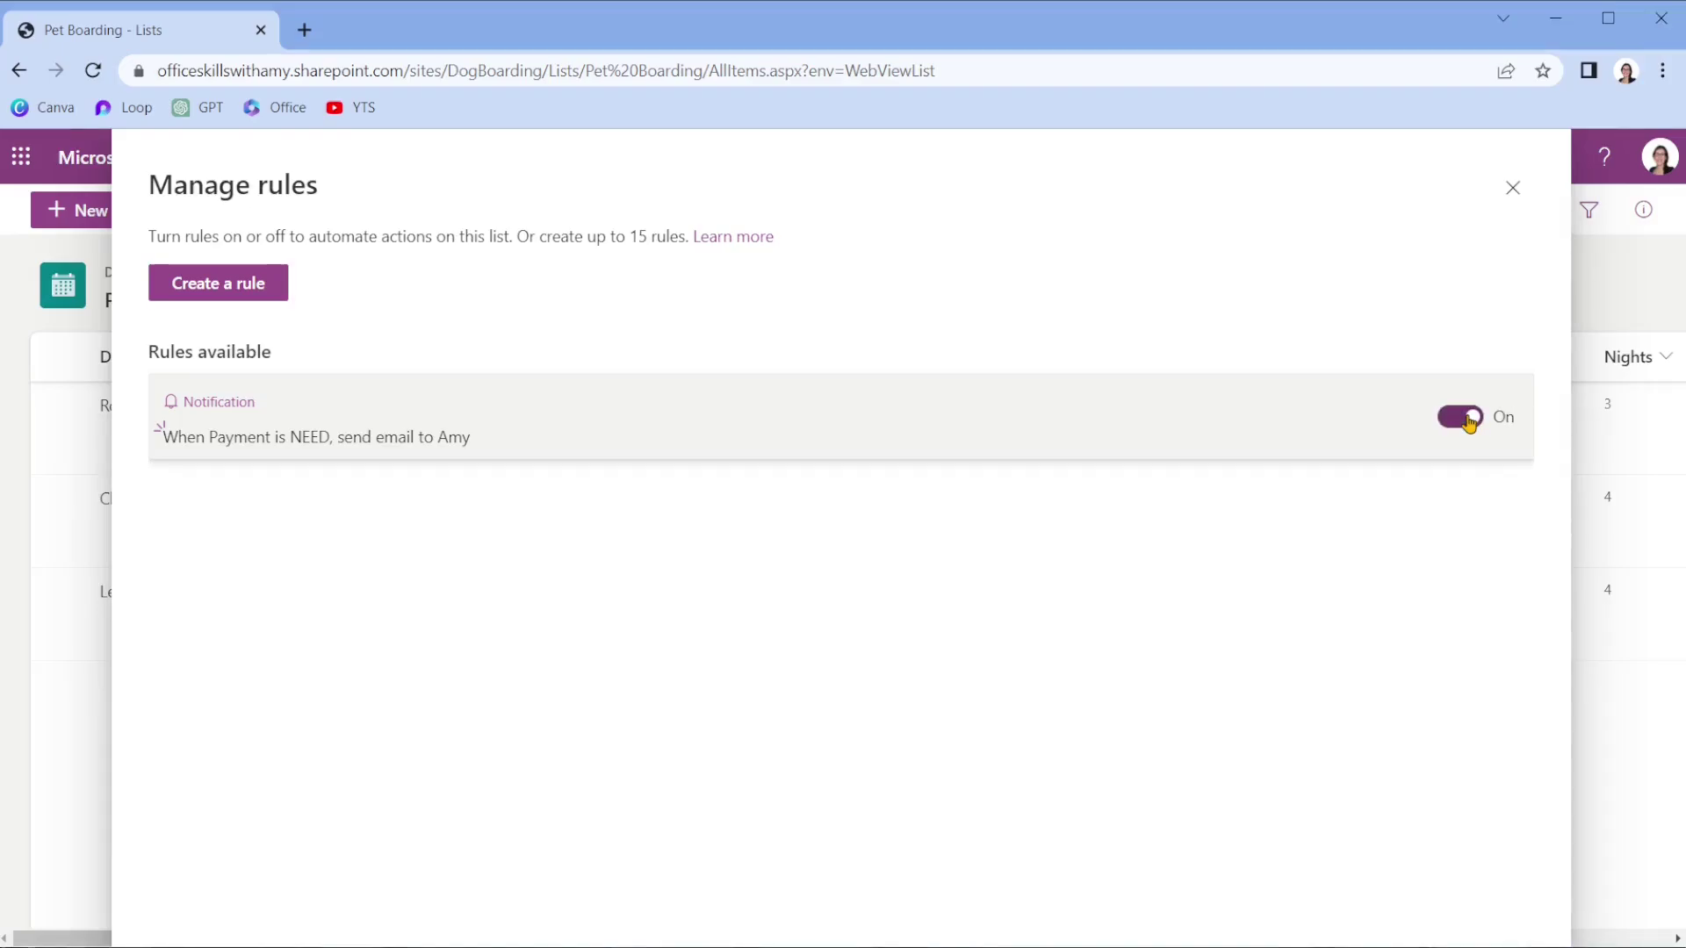